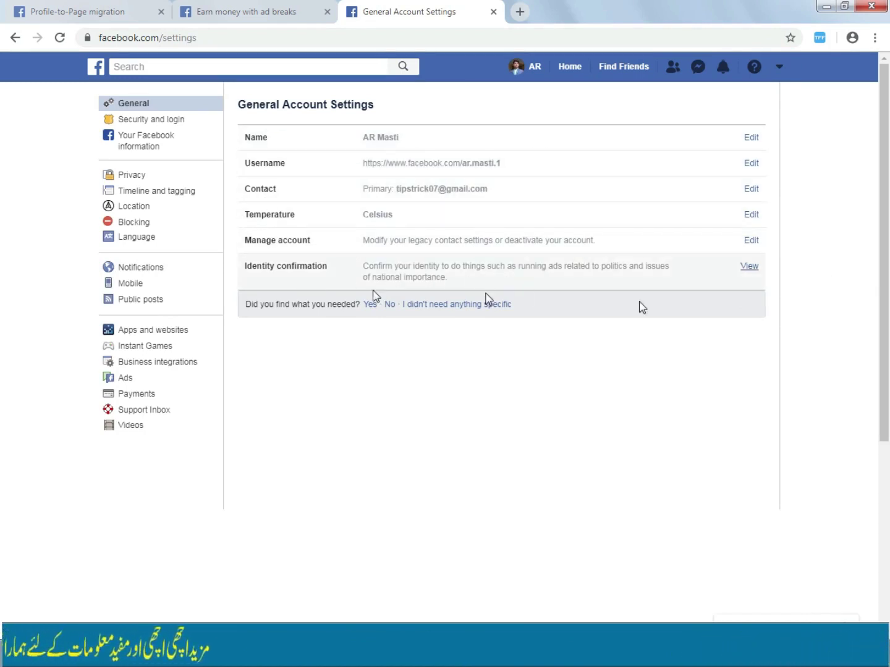
# - Review the Security and login settings and the Your Facebook information page
pyautogui.click(154, 123)
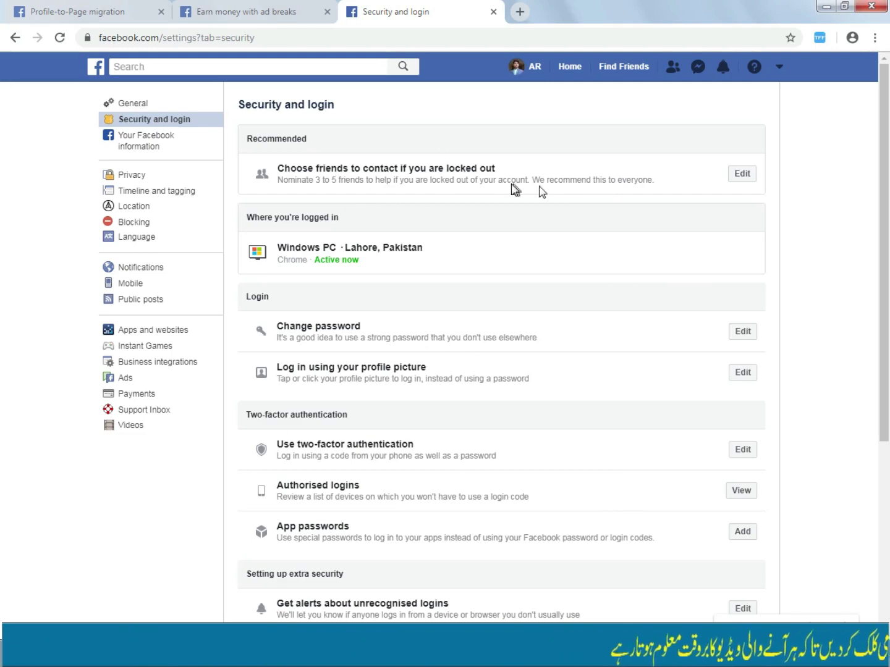
pyautogui.scroll(-1, 387, 309)
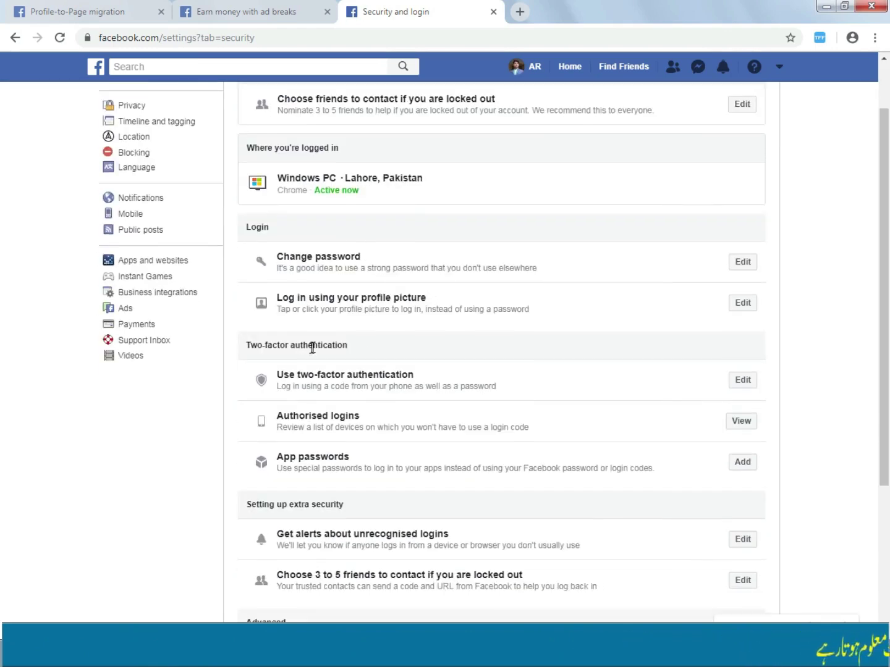
pyautogui.scroll(-1, 312, 348)
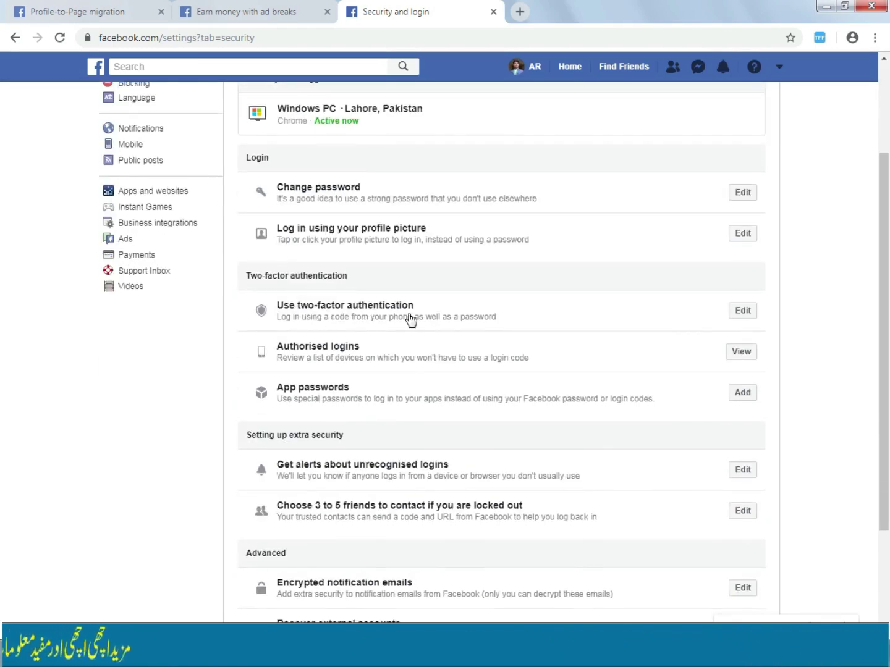
pyautogui.scroll(-2, 415, 400)
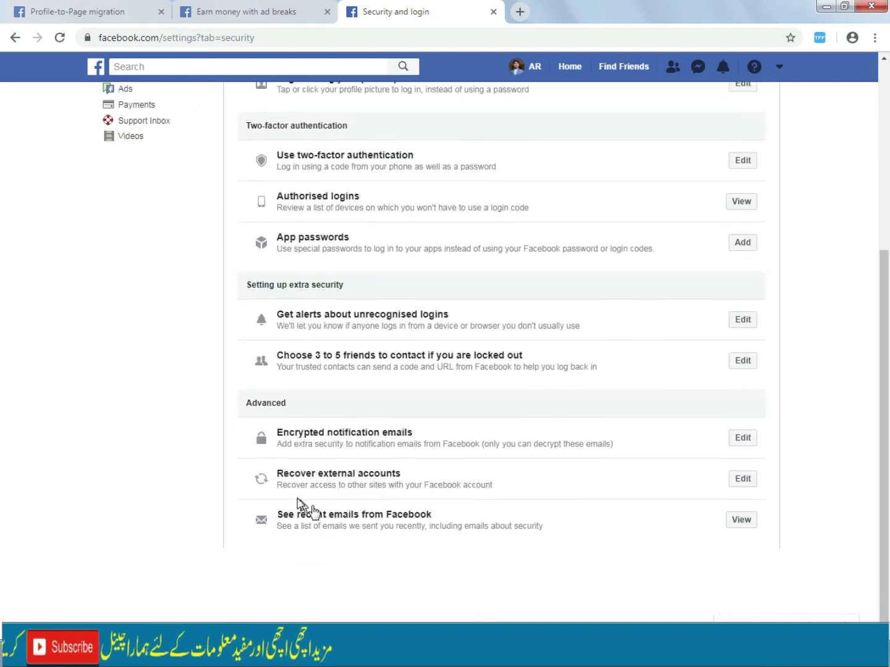
pyautogui.scroll(4, 245, 303)
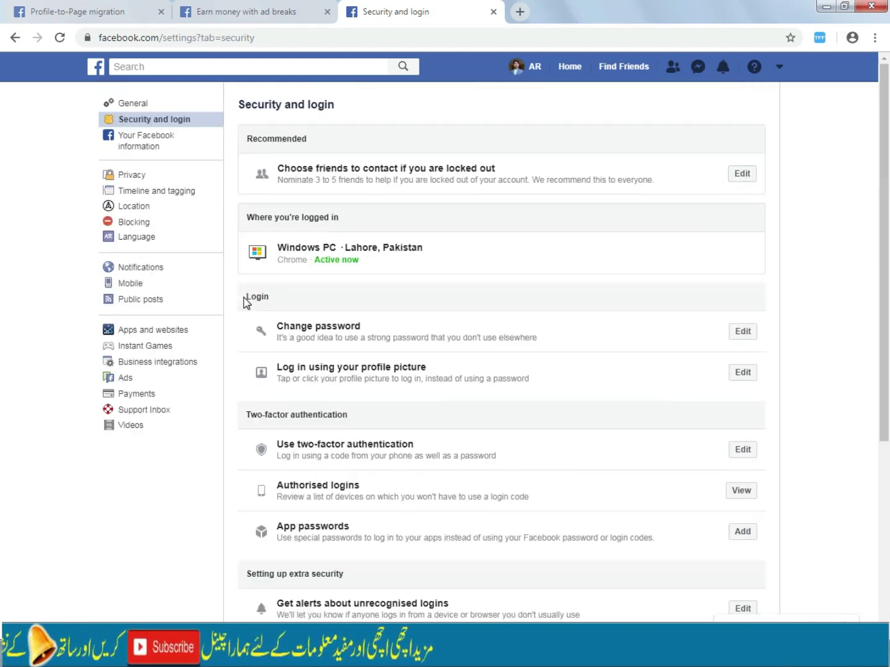
pyautogui.click(146, 141)
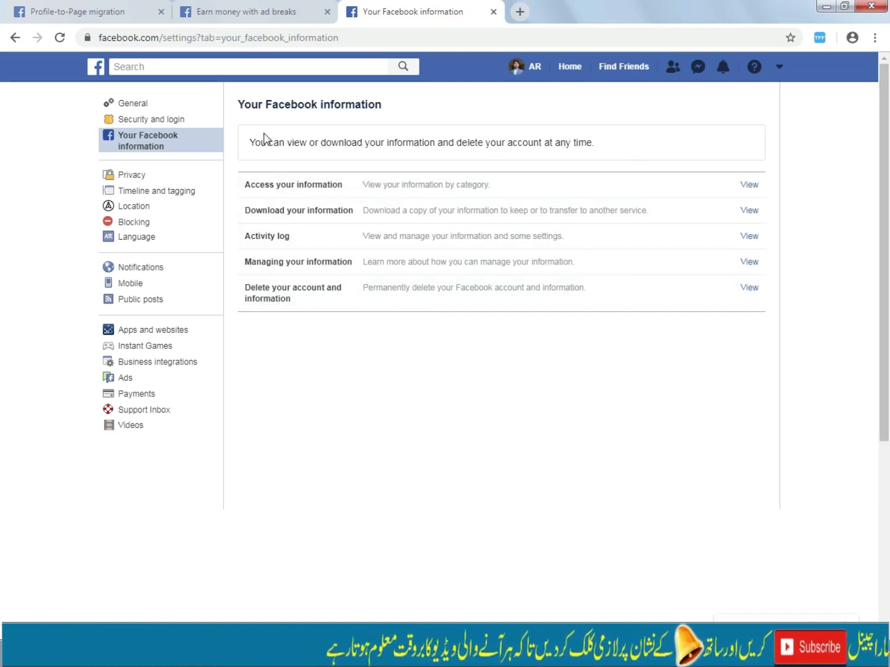
pyautogui.moveTo(239, 104); pyautogui.dragTo(386, 108)
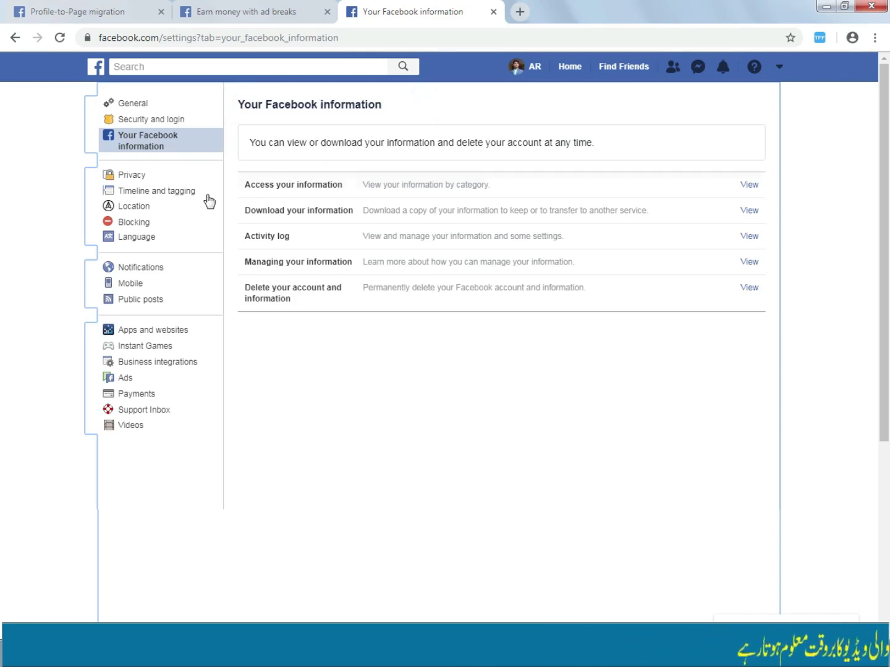
# - Set the privacy audience for future posts to Public
pyautogui.click(132, 177)
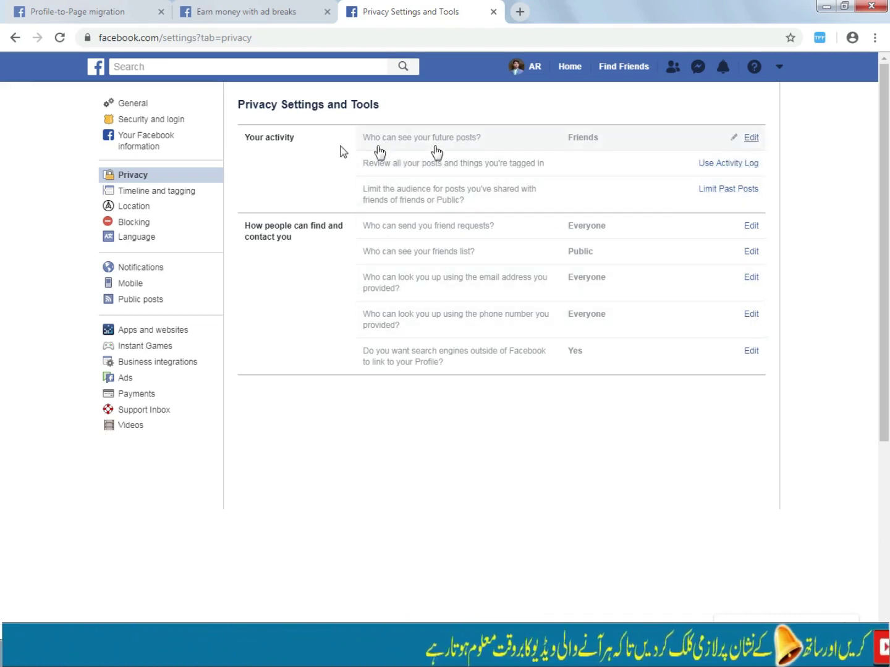
pyautogui.click(750, 139)
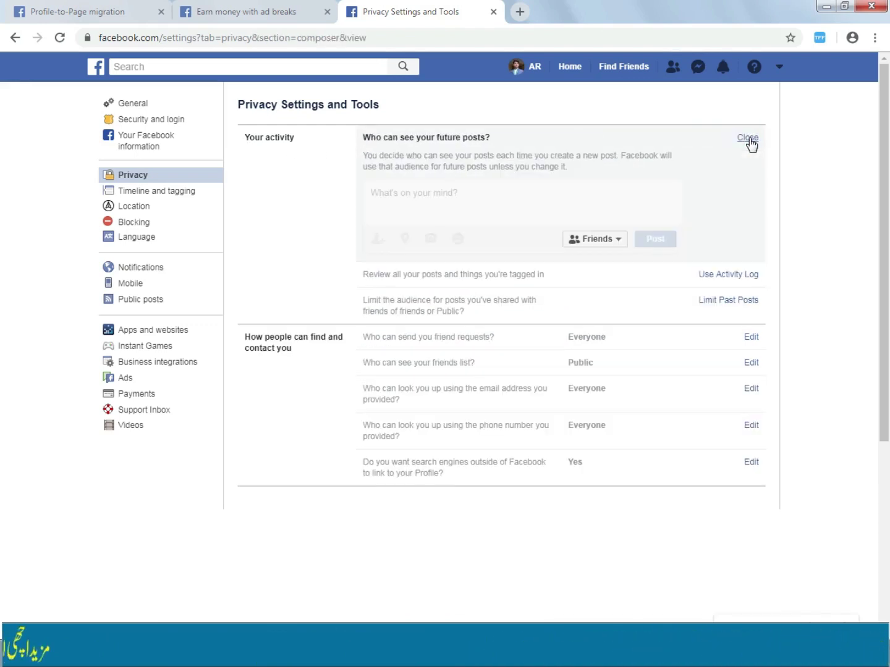
pyautogui.click(617, 243)
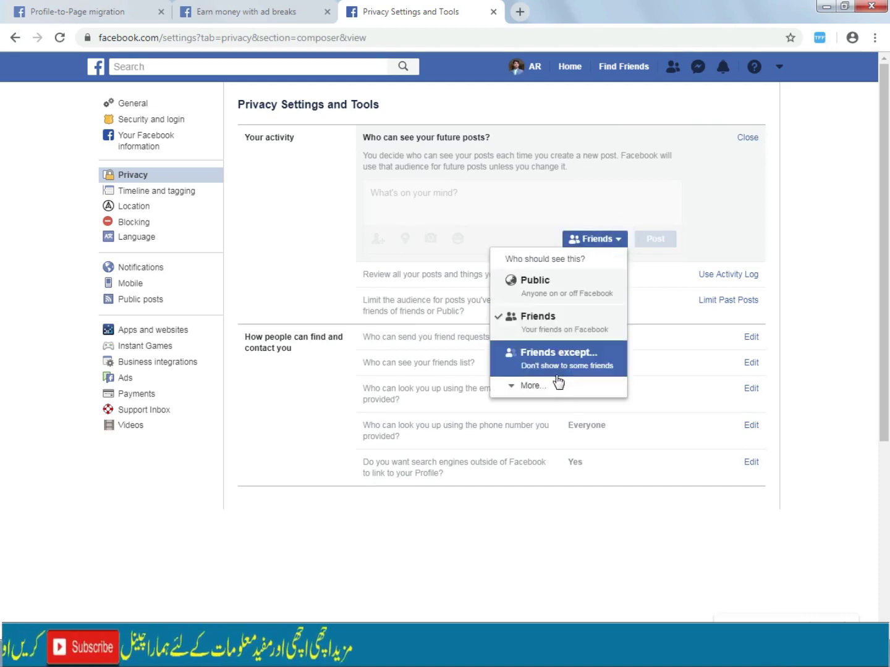
pyautogui.click(556, 282)
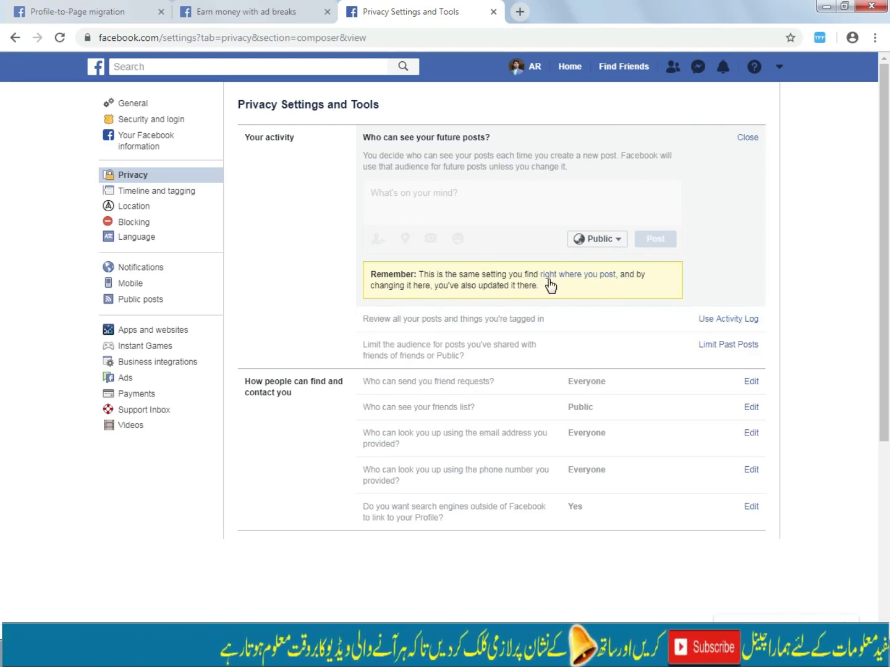
# - Follow the reminder's "right where you post" link, look through the News Feed and return to the privacy settings
pyautogui.click(582, 275)
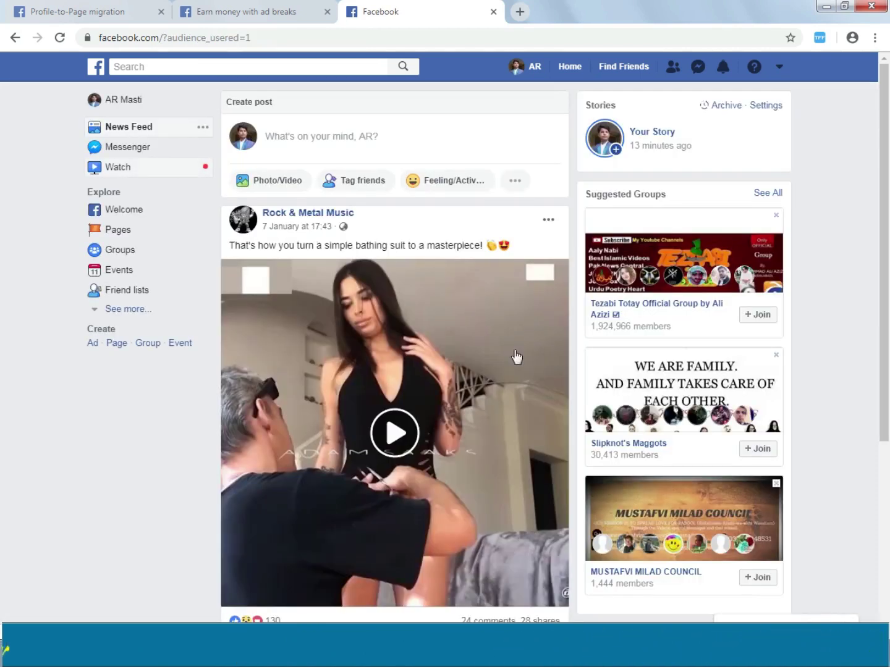
pyautogui.scroll(-10, 341, 439)
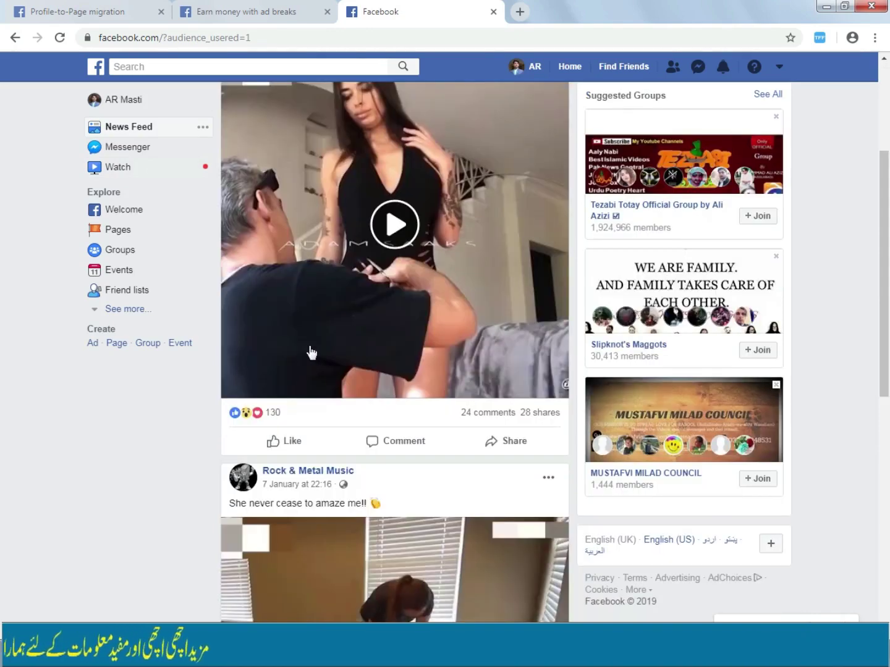
pyautogui.scroll(4, 318, 351)
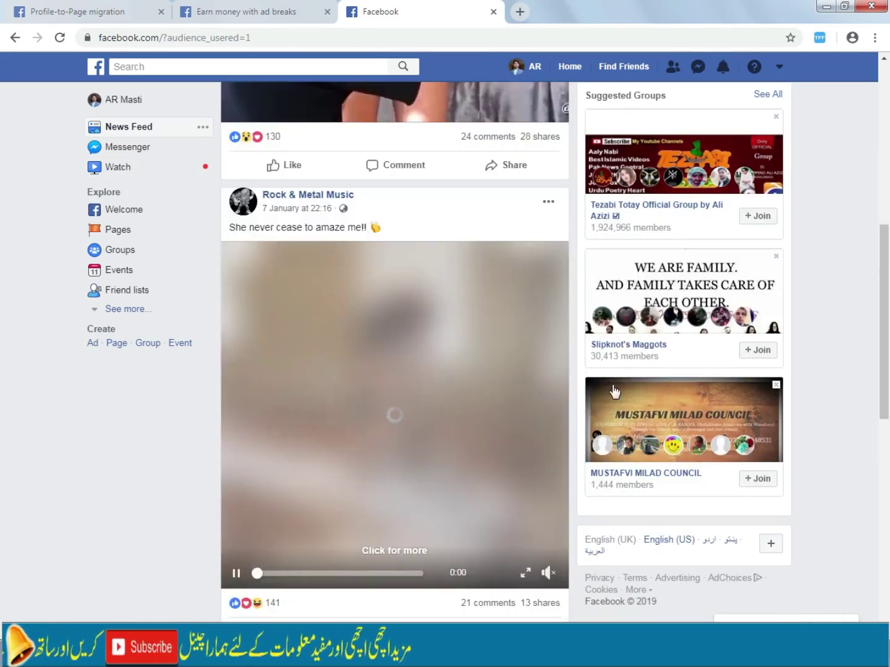
pyautogui.scroll(1, 780, 74)
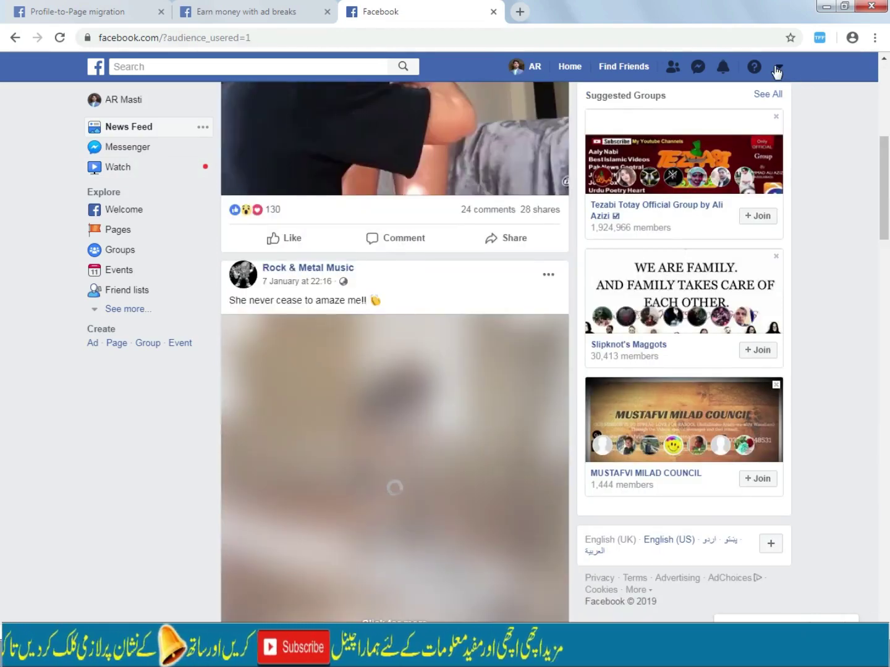
pyautogui.click(15, 40)
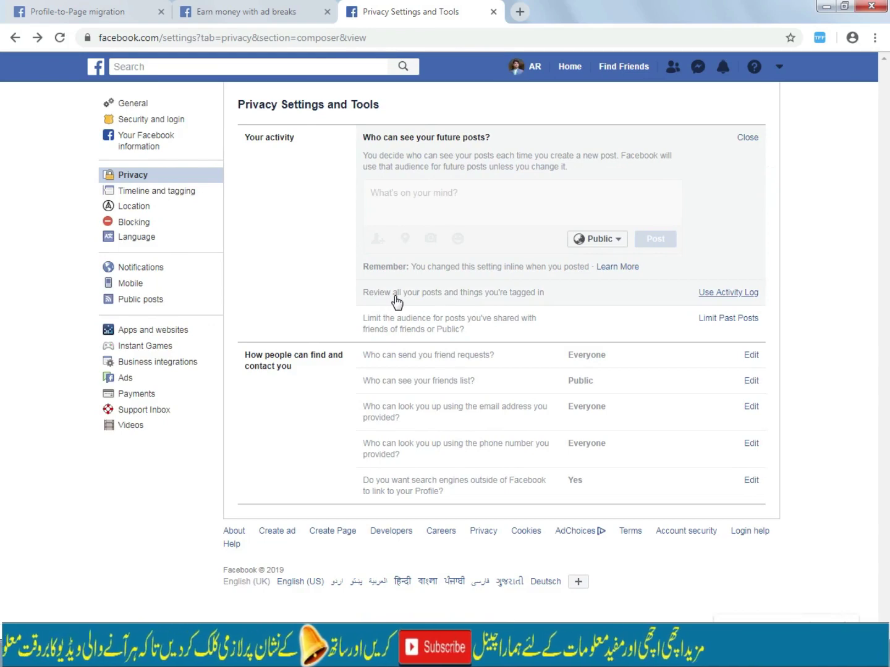
# - Check the activity log's timeline review and the option limiting the audience for old posts, leaving both as they are
pyautogui.click(732, 294)
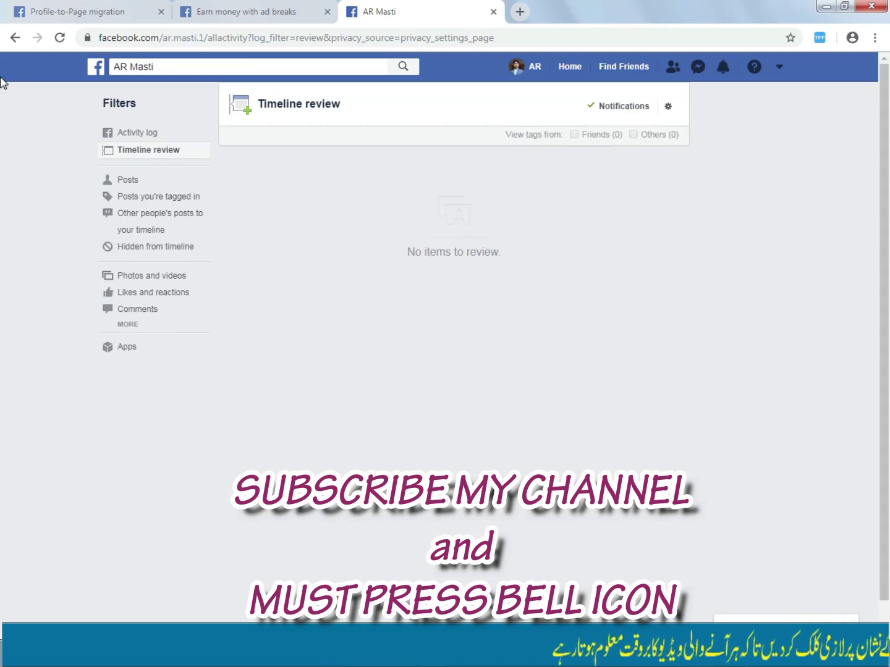
pyautogui.click(14, 40)
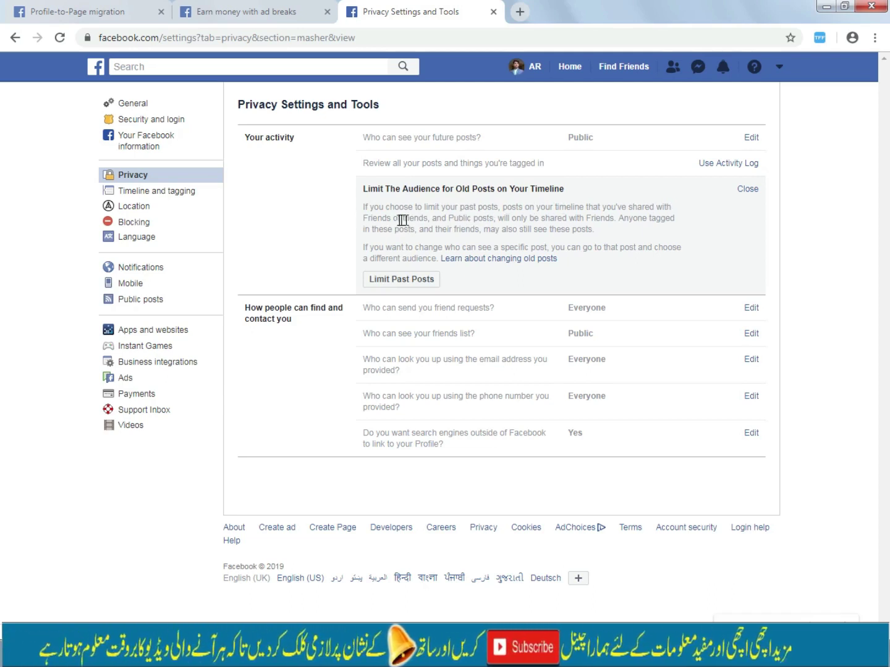
pyautogui.click(794, 239)
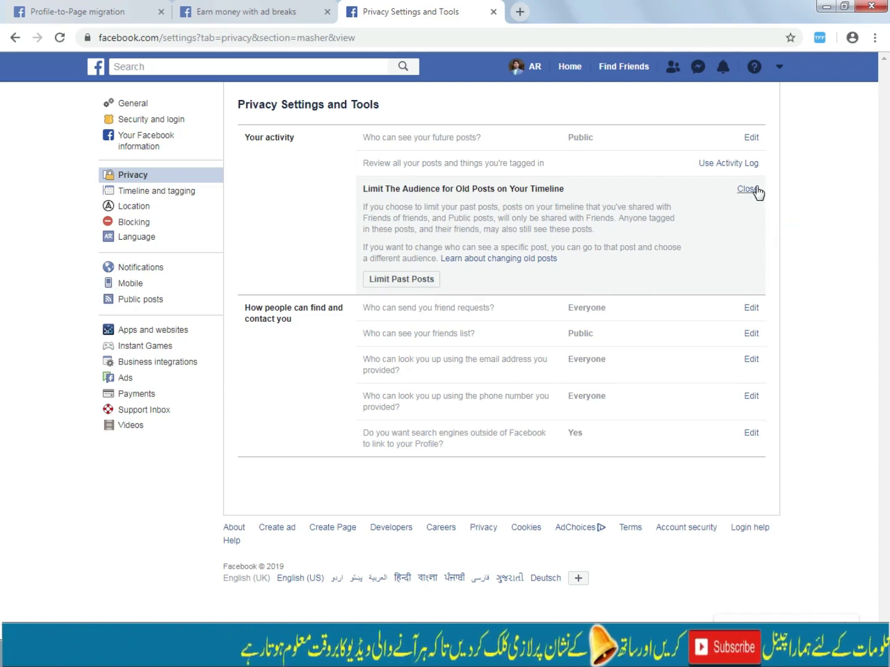
pyautogui.click(754, 189)
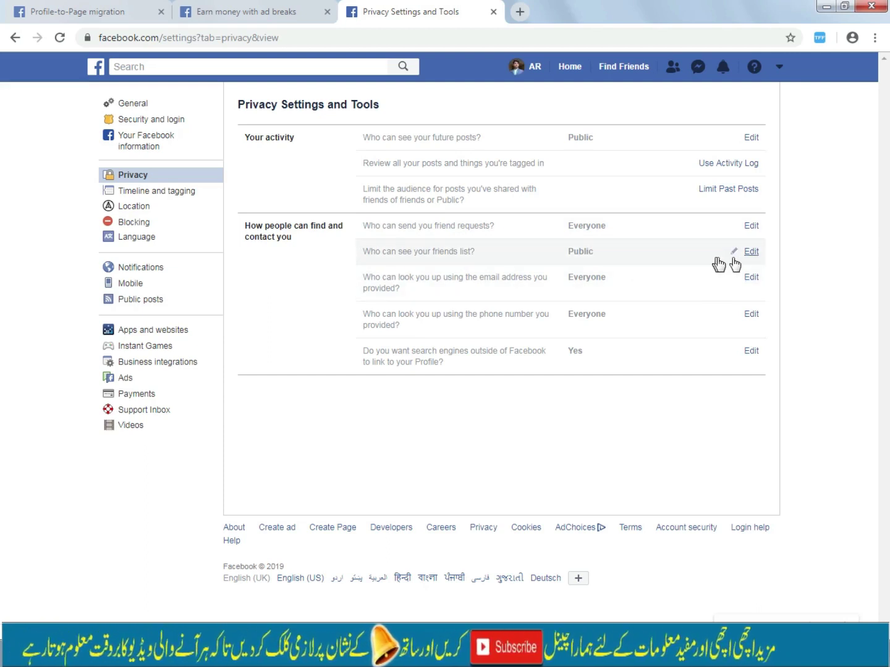
# - Restrict who can see the friends list to Only me
pyautogui.click(748, 256)
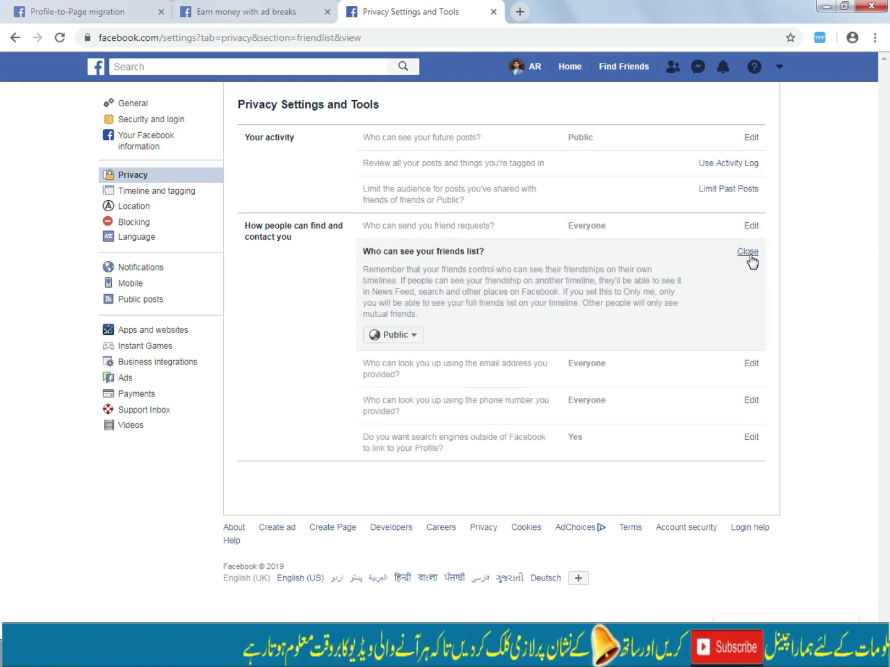
pyautogui.click(410, 339)
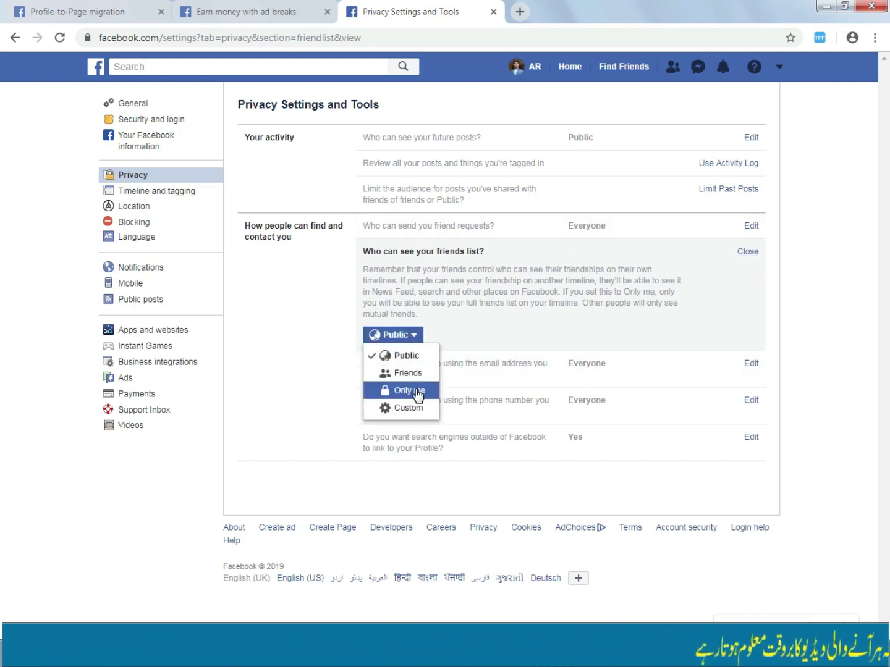
pyautogui.click(417, 392)
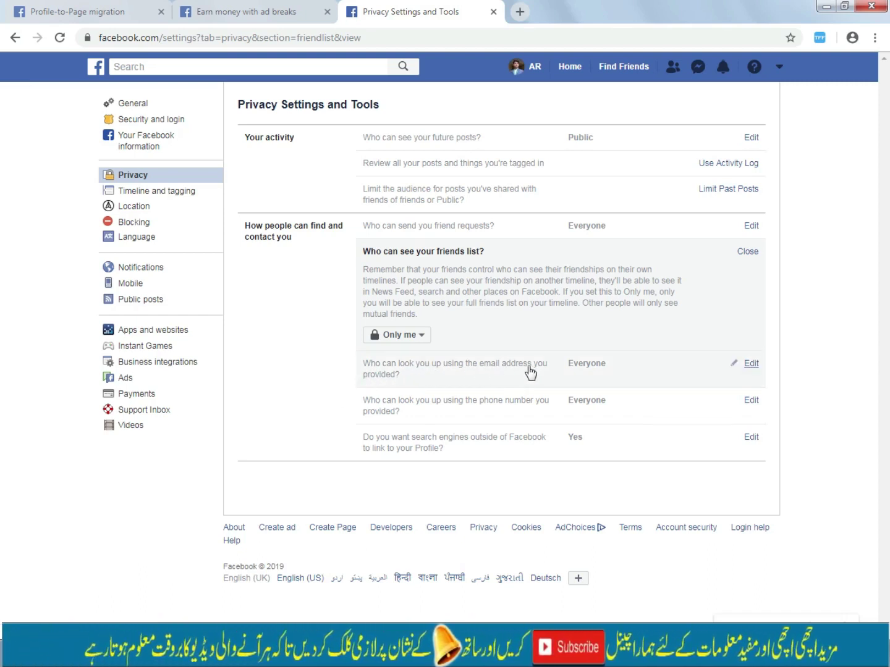
# - Allow only Friends to look up the profile using the provided email address, and close that setting
pyautogui.click(751, 364)
pyautogui.click(436, 389)
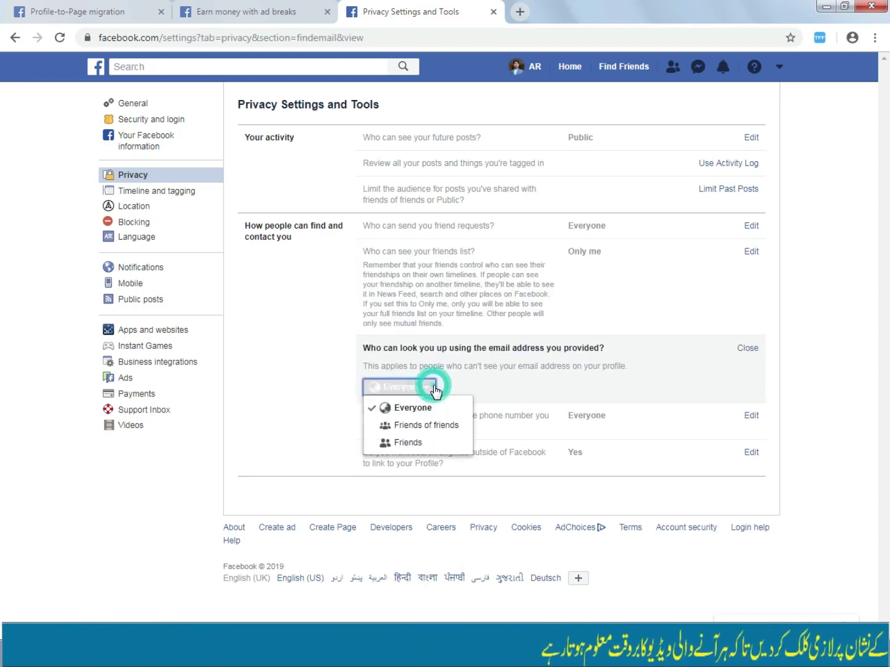
pyautogui.click(436, 447)
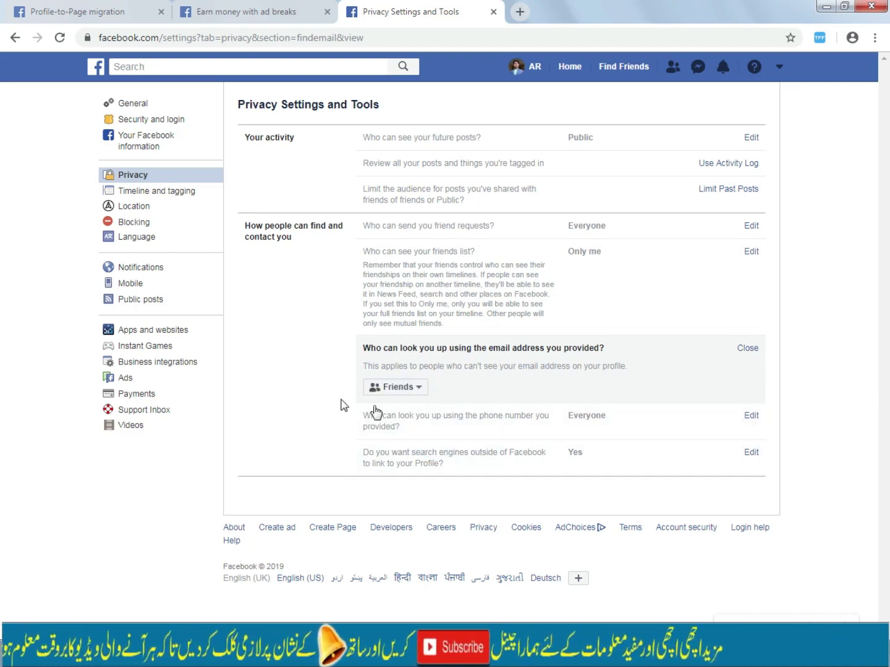
pyautogui.click(747, 348)
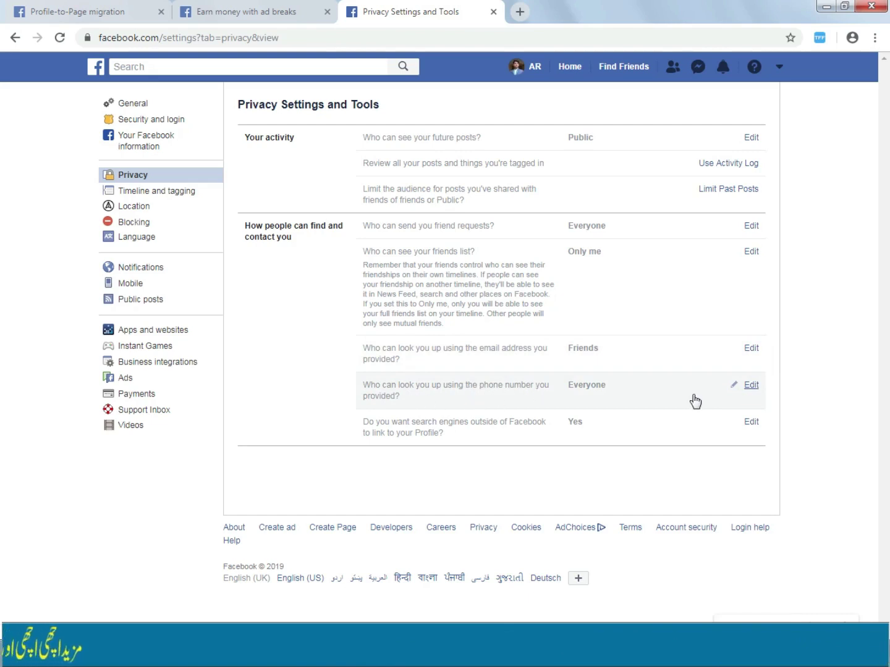
# - Allow only Friends to look up the profile using the provided phone number
pyautogui.click(757, 386)
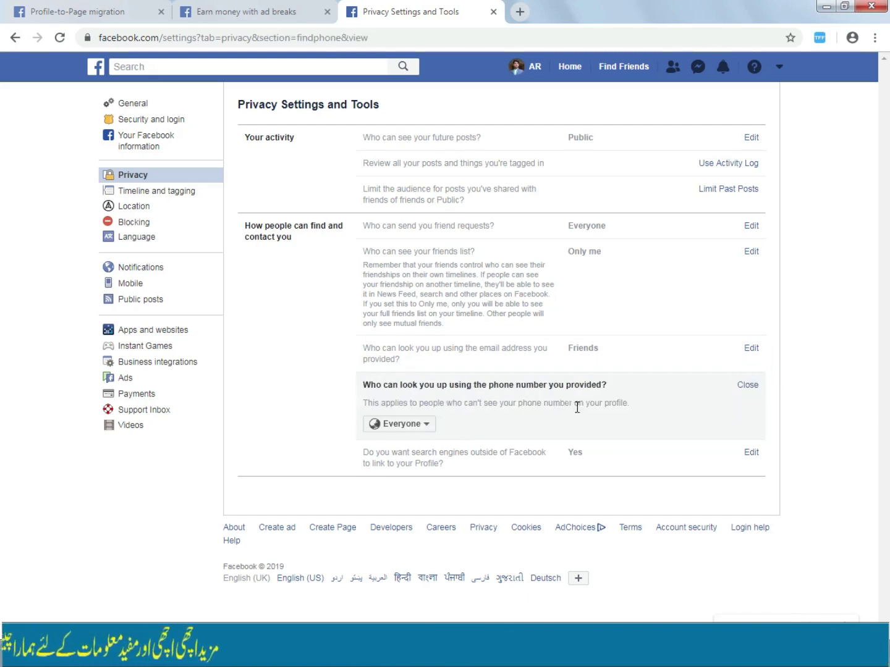
pyautogui.click(398, 424)
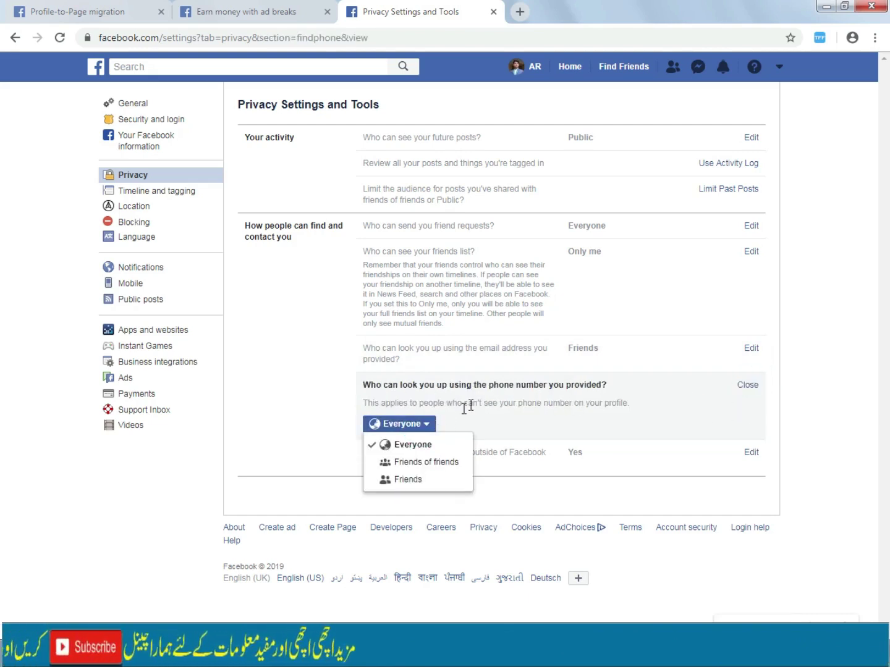
pyautogui.click(443, 478)
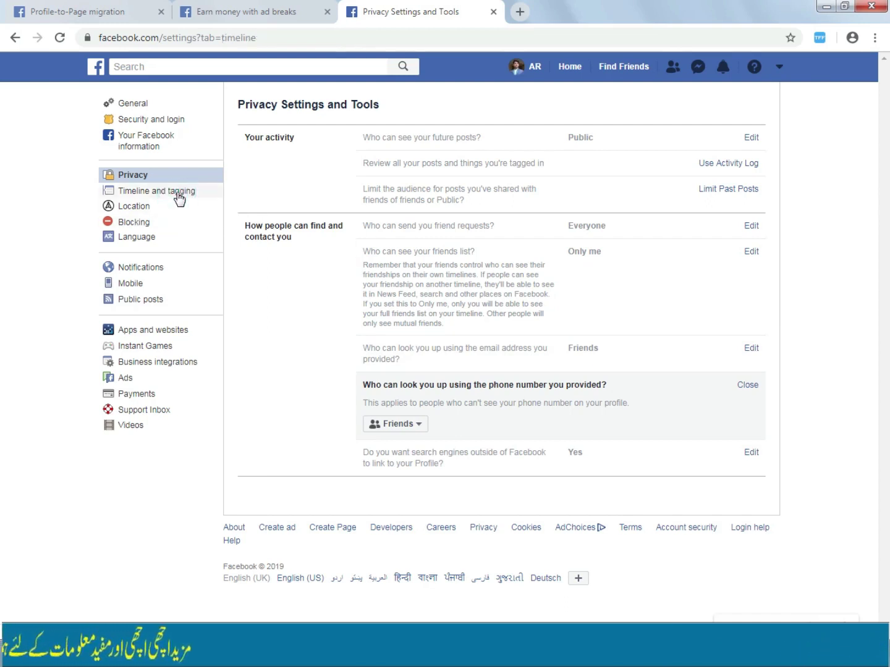
# - In the Timeline and tagging settings, set who can post on the timeline to Only me
pyautogui.click(179, 196)
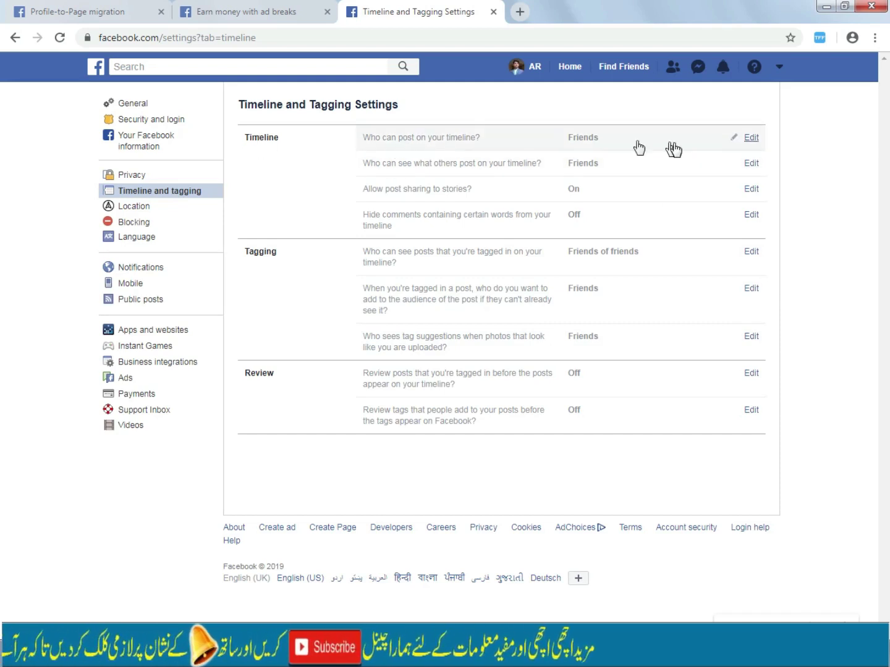
pyautogui.click(746, 139)
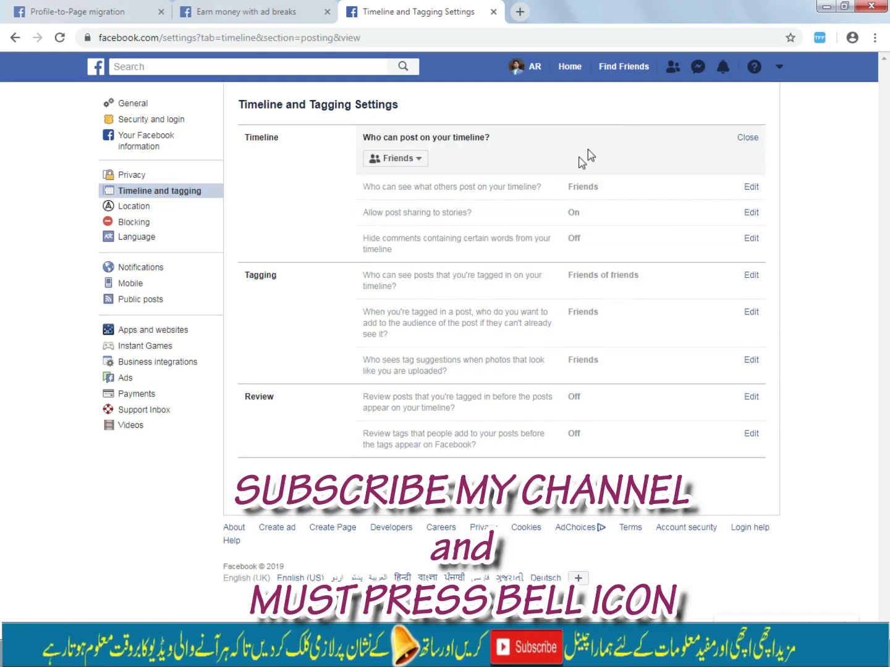
pyautogui.click(417, 159)
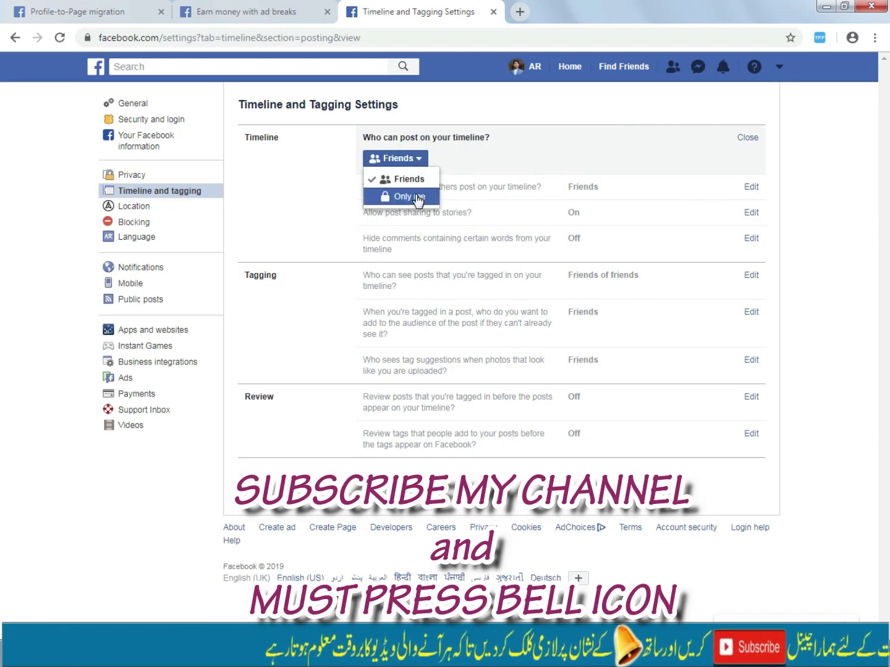
pyautogui.click(405, 197)
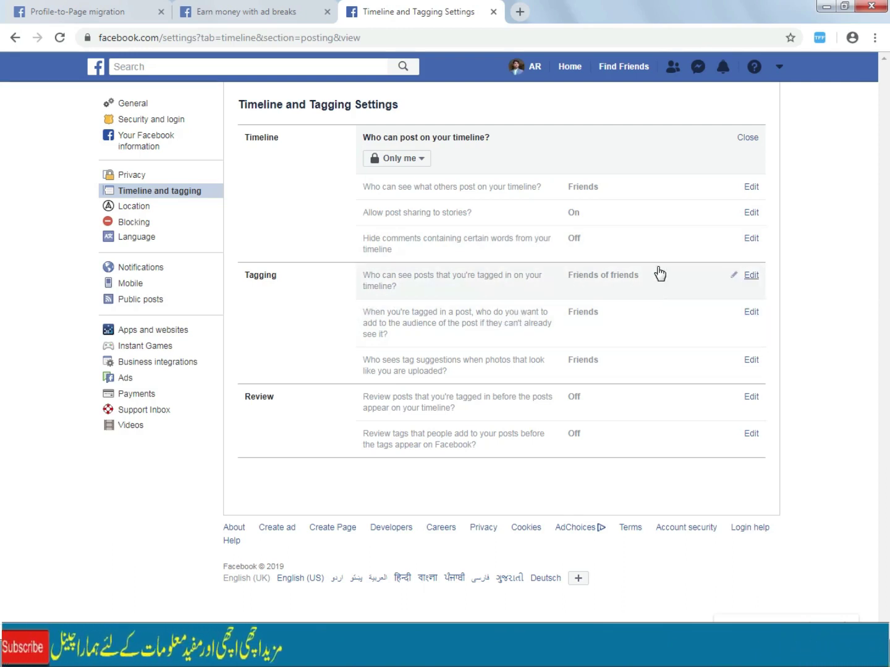
# - Let Everyone see the posts the account is tagged in on its timeline
pyautogui.click(749, 276)
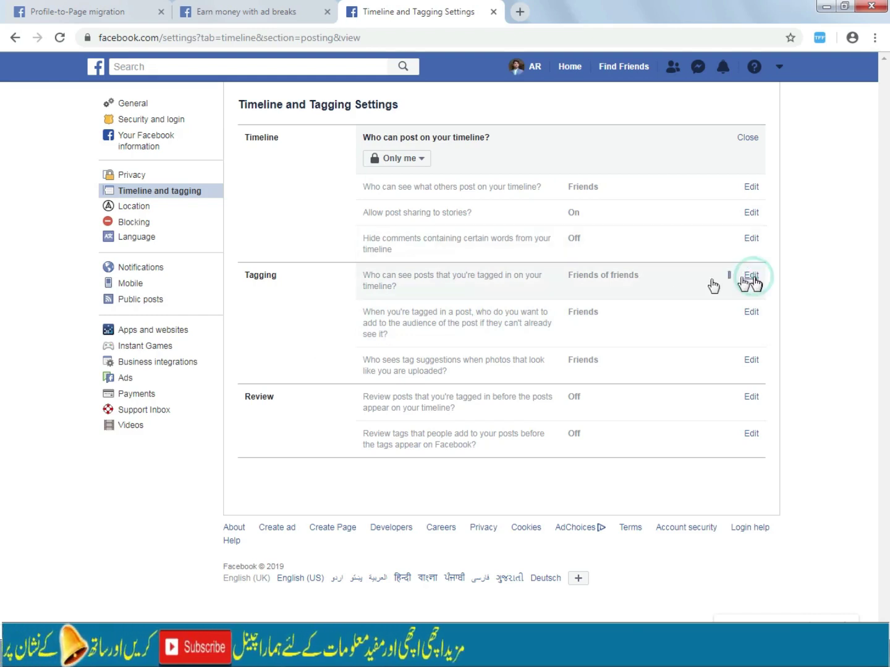
pyautogui.click(464, 271)
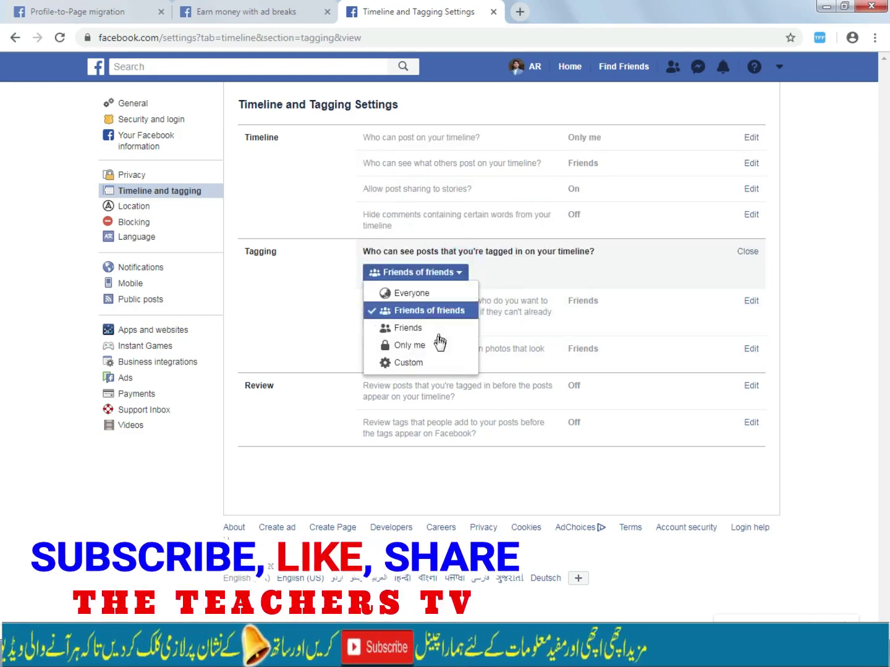
pyautogui.click(436, 293)
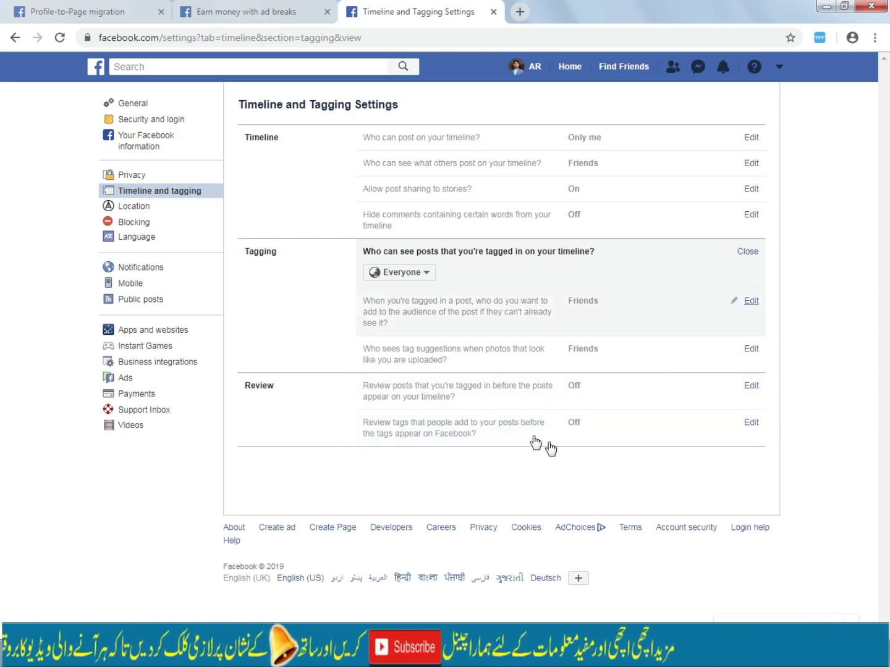
# - Look through the Location, Blocking, Language and Notifications settings pages
pyautogui.click(142, 207)
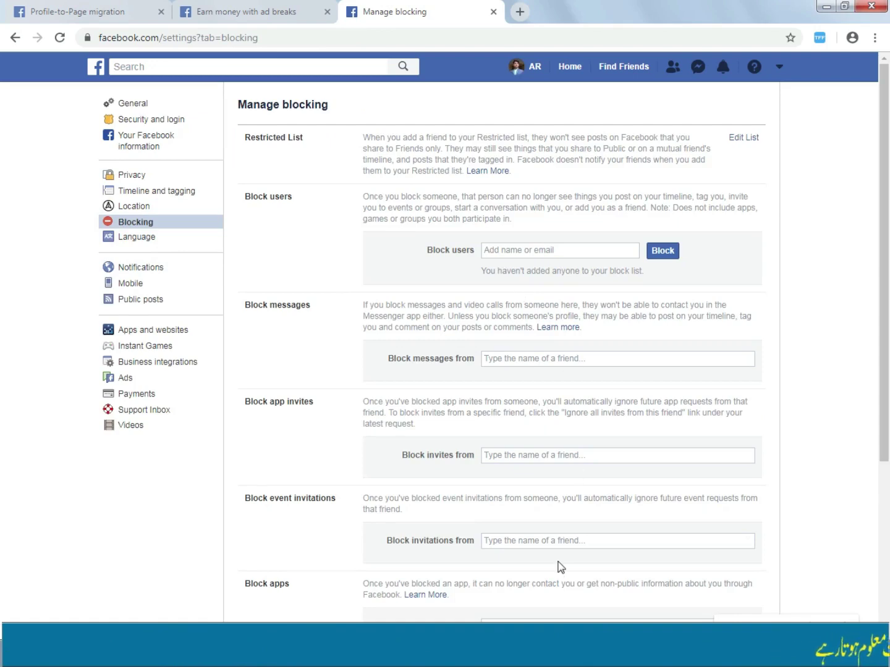
pyautogui.scroll(-4, 446, 454)
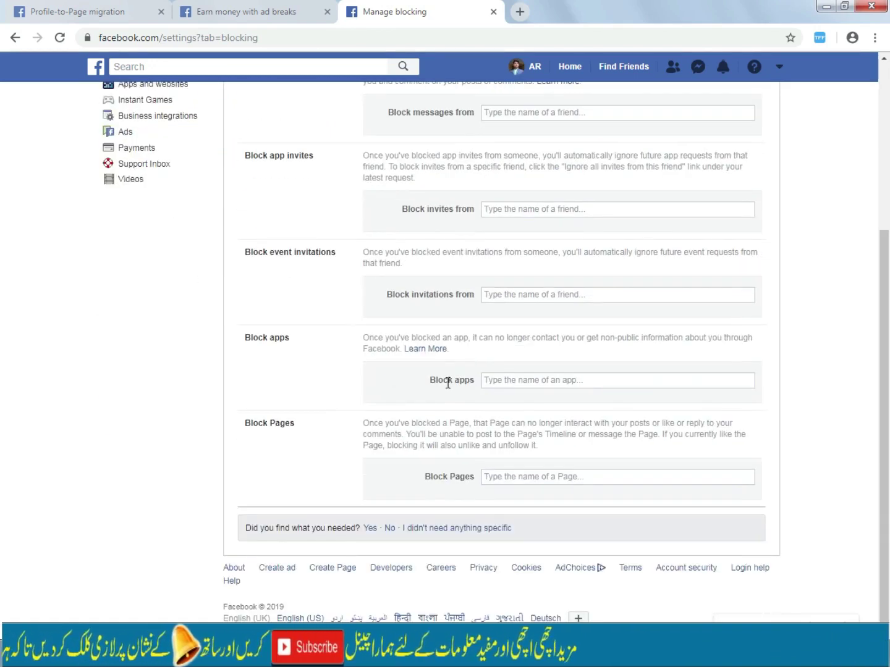
pyautogui.scroll(4, 448, 382)
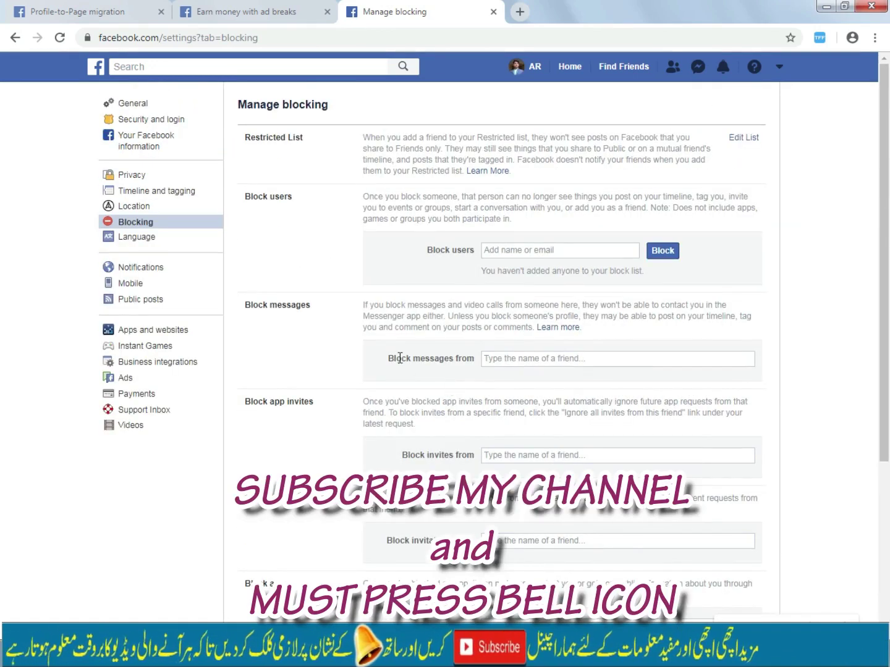
pyautogui.click(131, 241)
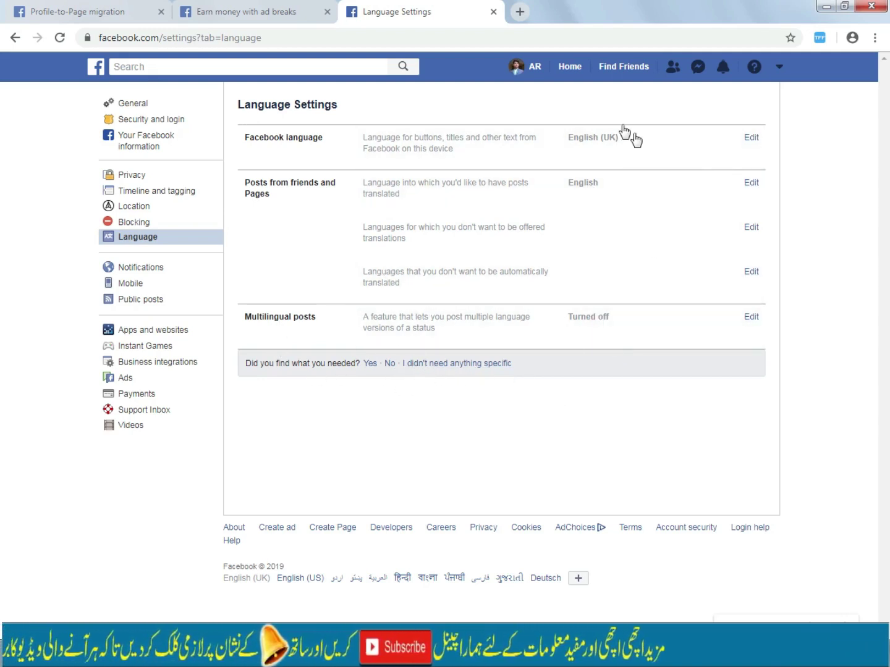
pyautogui.click(164, 270)
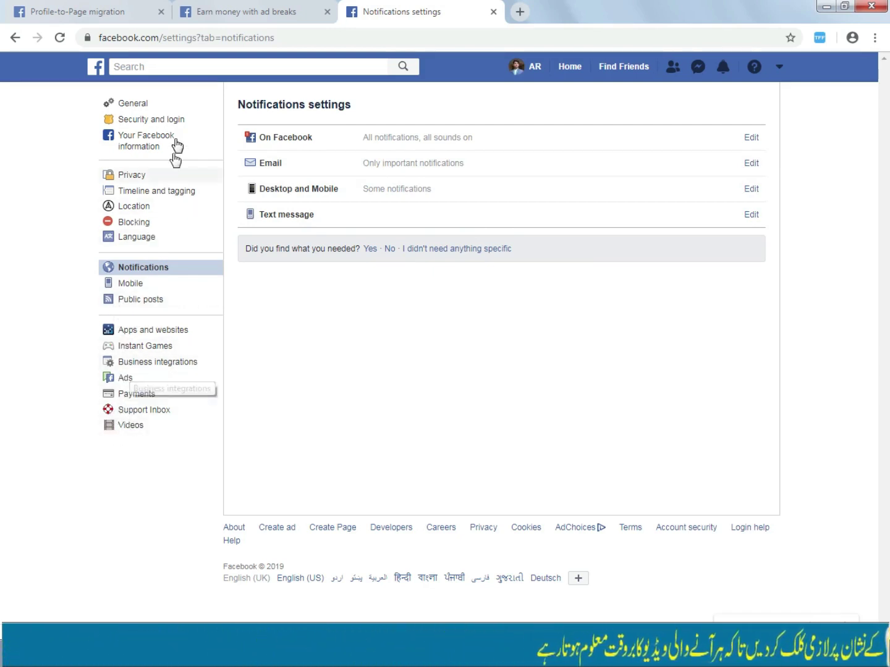
# - Open the account's own profile and review its timeline posts and the contact and basic info in the About section
pyautogui.click(535, 74)
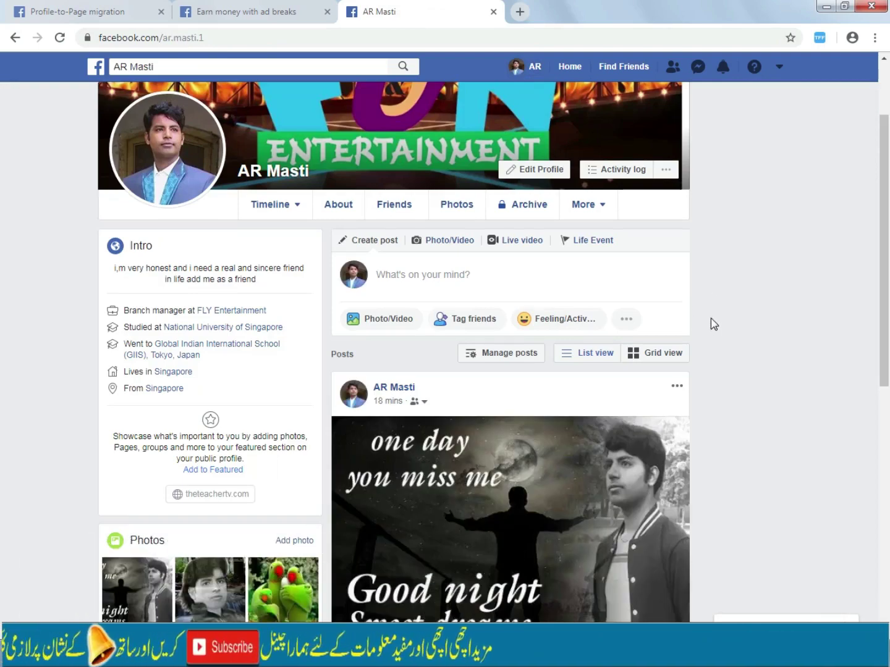
pyautogui.scroll(-3, 593, 337)
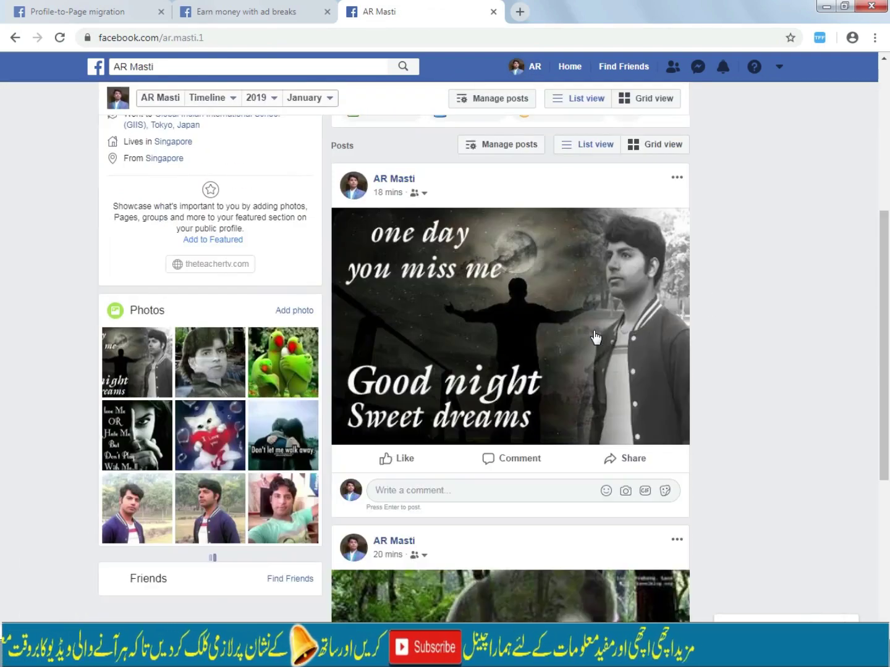
pyautogui.scroll(5, 595, 336)
pyautogui.scroll(1, 596, 338)
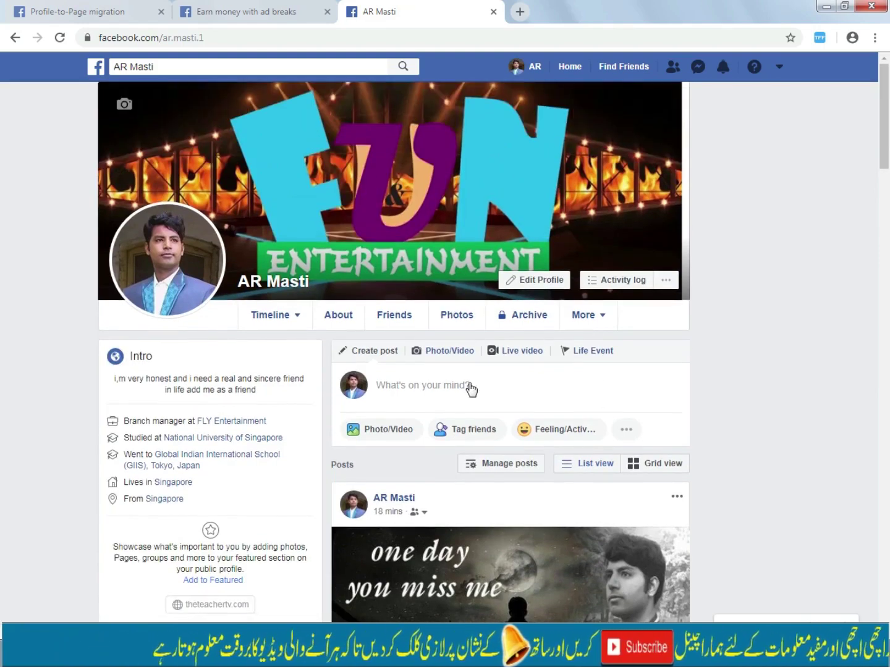
pyautogui.click(344, 317)
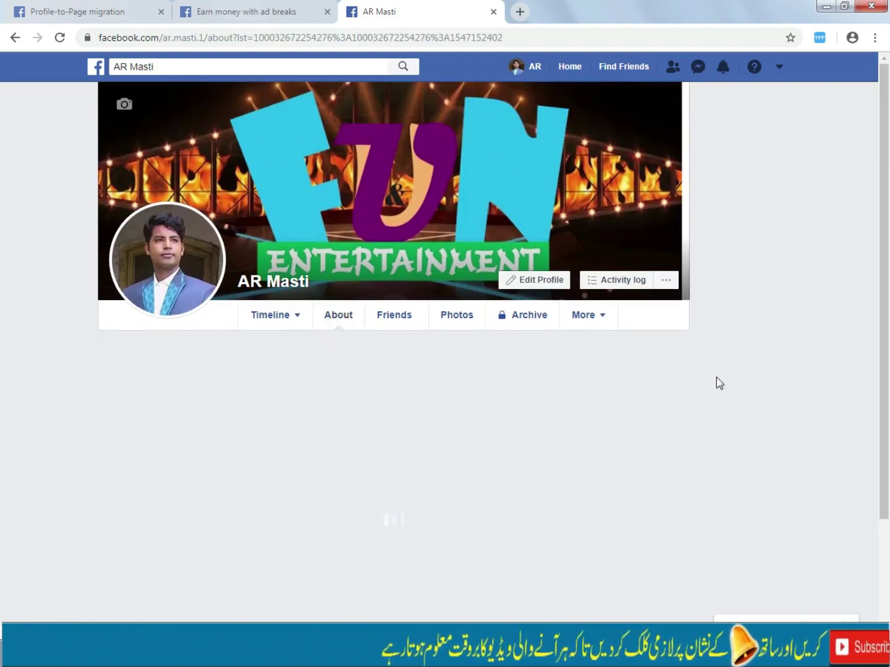
pyautogui.scroll(-2, 679, 355)
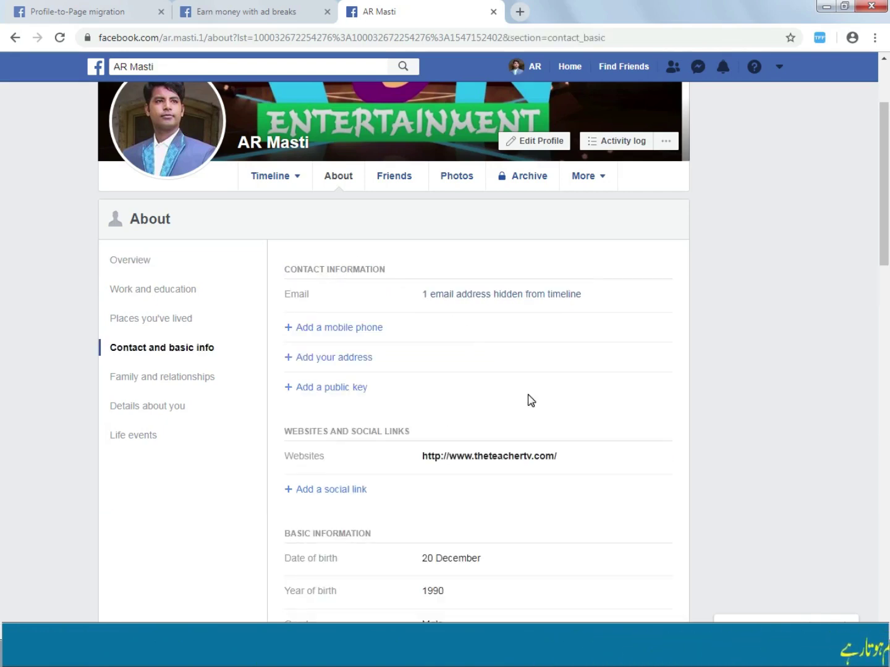
pyautogui.scroll(-1, 481, 297)
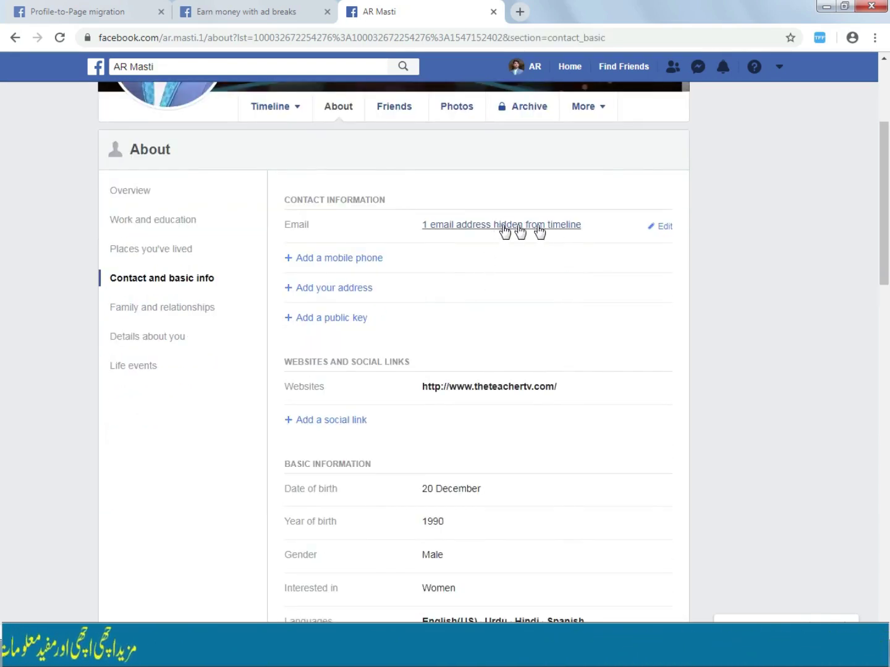
pyautogui.scroll(1, 548, 469)
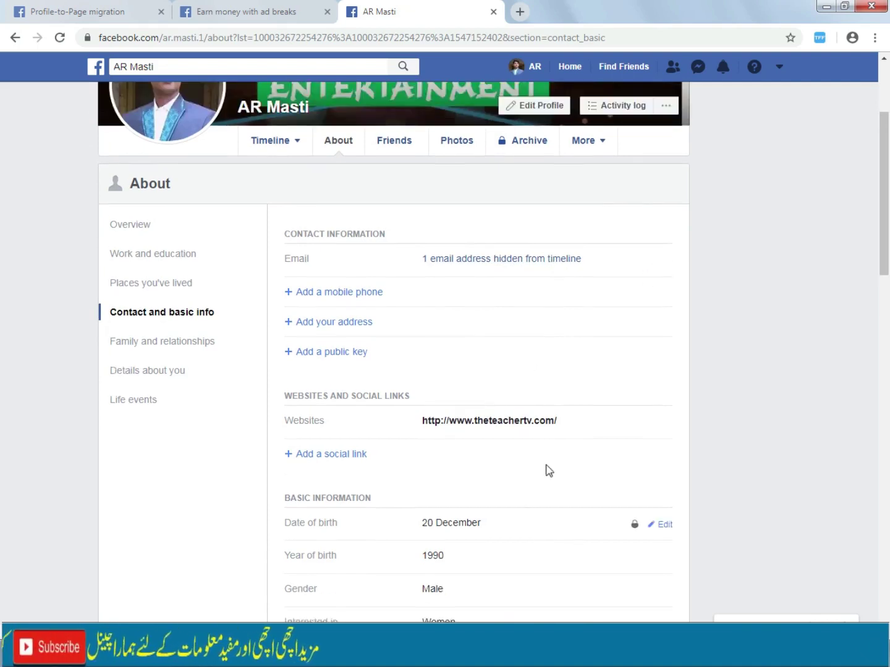
pyautogui.scroll(3, 548, 470)
pyautogui.click(260, 313)
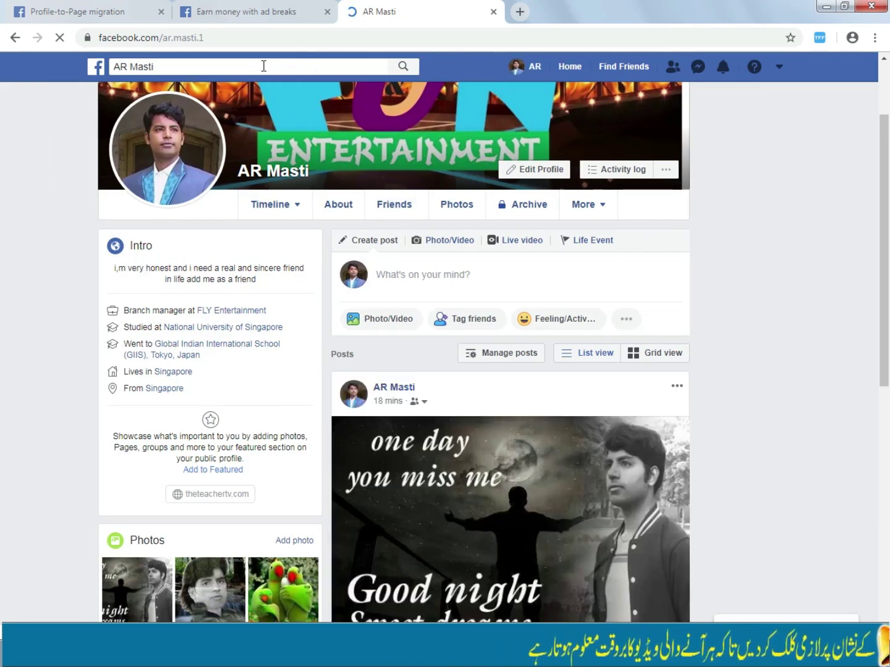
# - Search Facebook for "singapore friendship" using the suggested search term
pyautogui.click(184, 66)
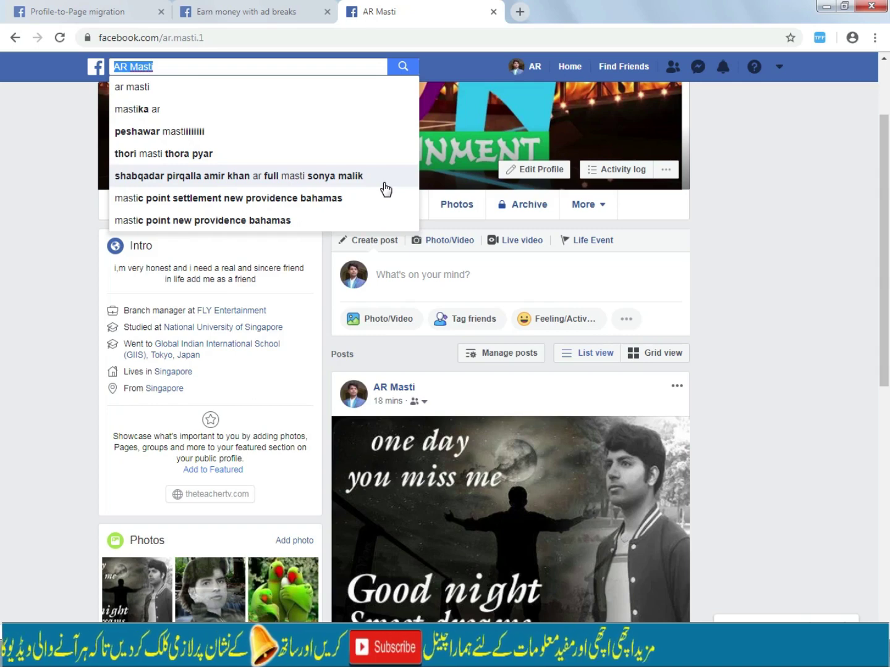
pyautogui.write('singapo')
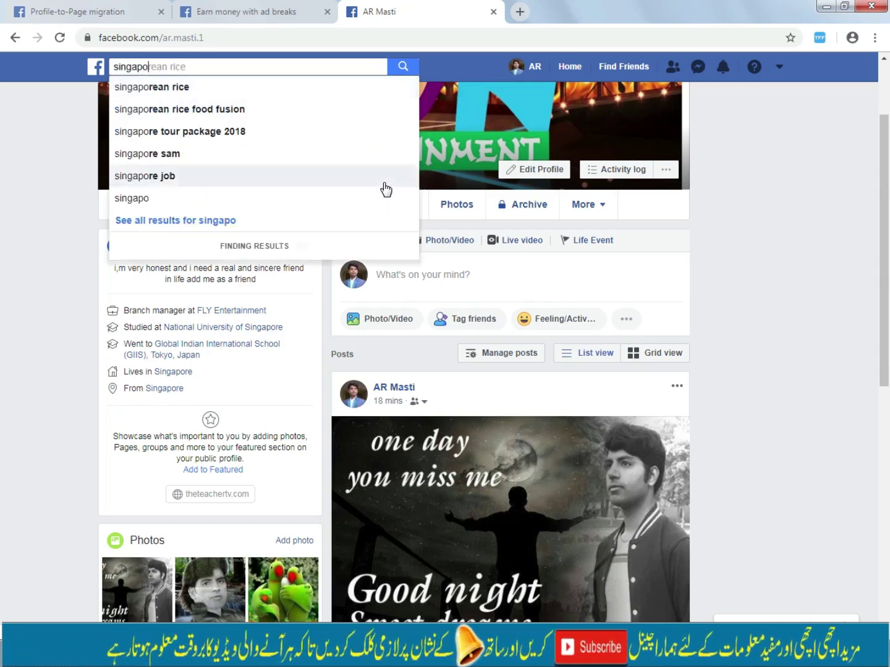
pyautogui.write('re fri')
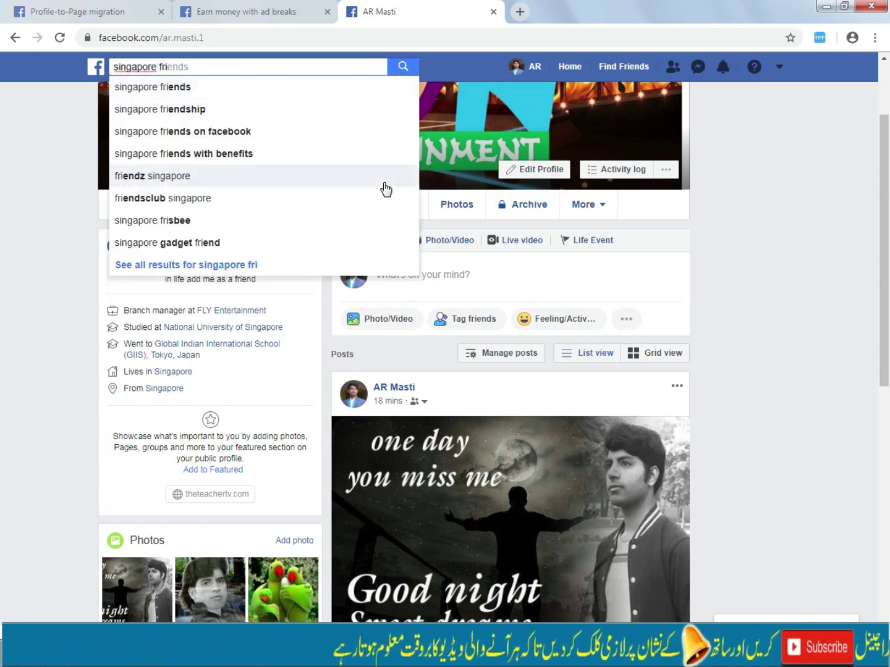
pyautogui.click(193, 112)
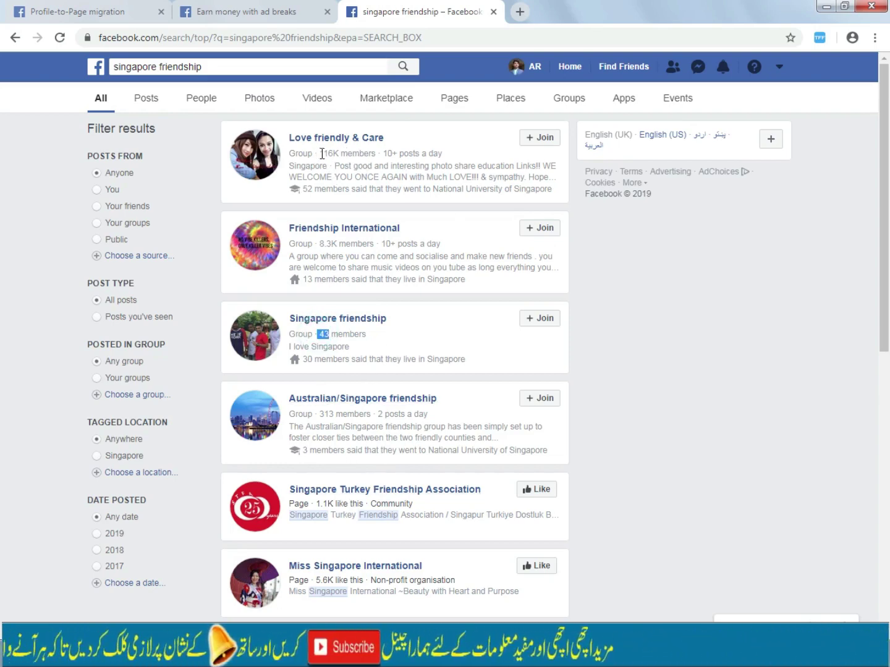
# - Request to join the Love friendly & Care group, answering "yes" to the admins' question, and dismiss the confirmation
pyautogui.click(535, 137)
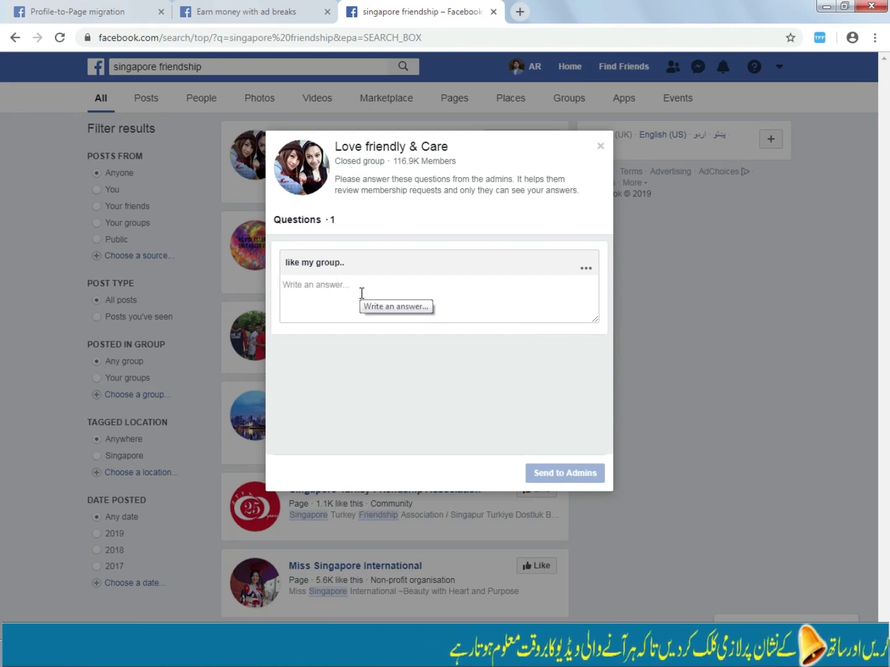
pyautogui.click(362, 292)
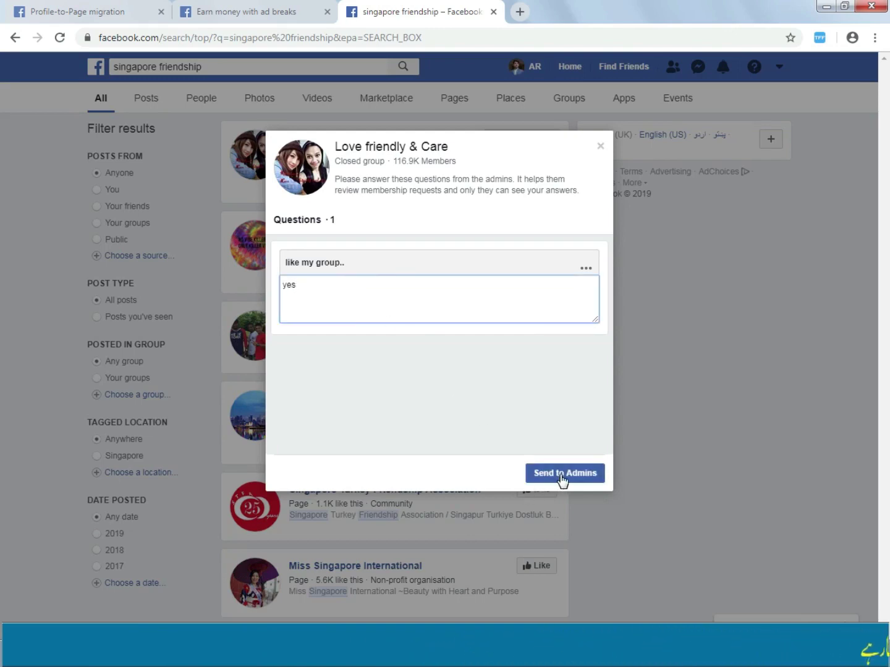
pyautogui.click(561, 475)
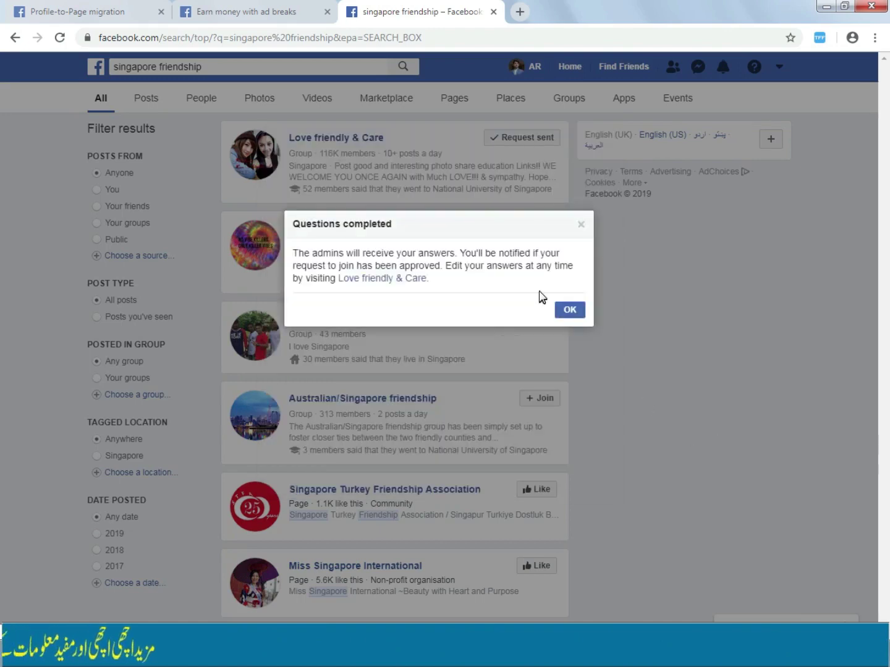
pyautogui.click(570, 310)
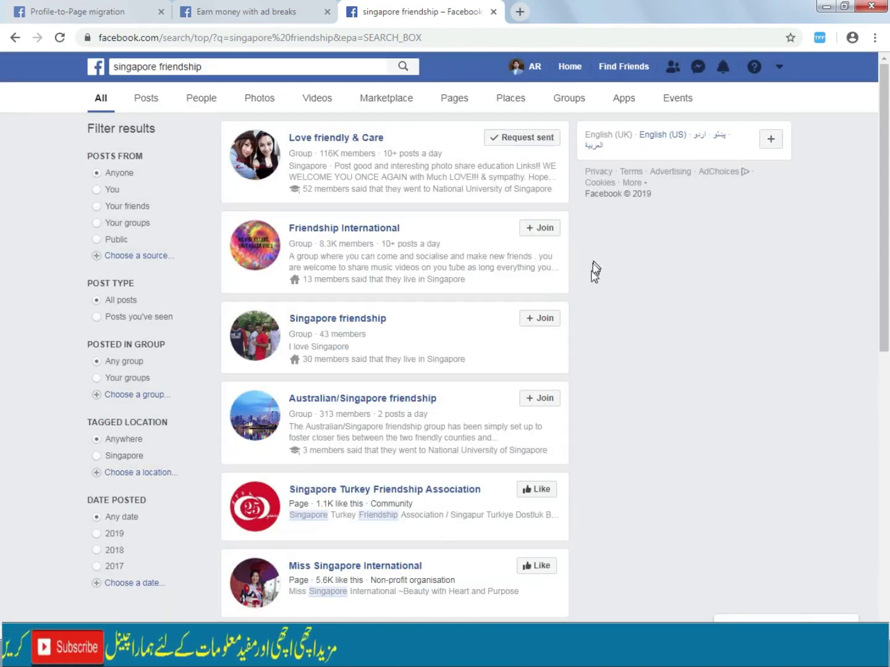
# - Request to join the Friendship International group, answering "yes" to speaking English and "i have no group" to the group count, and dismiss the confirmation
pyautogui.click(541, 228)
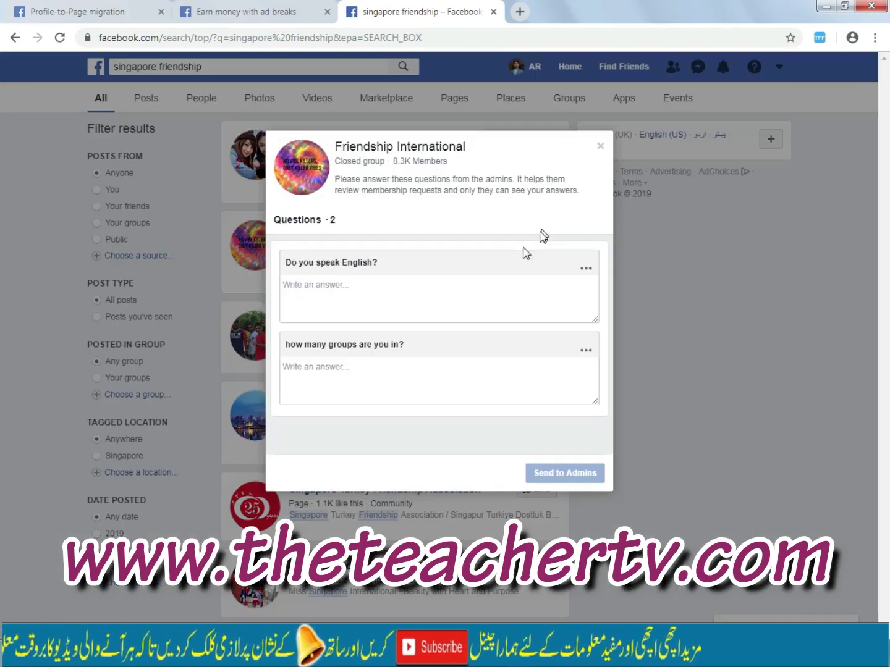
pyautogui.click(370, 292)
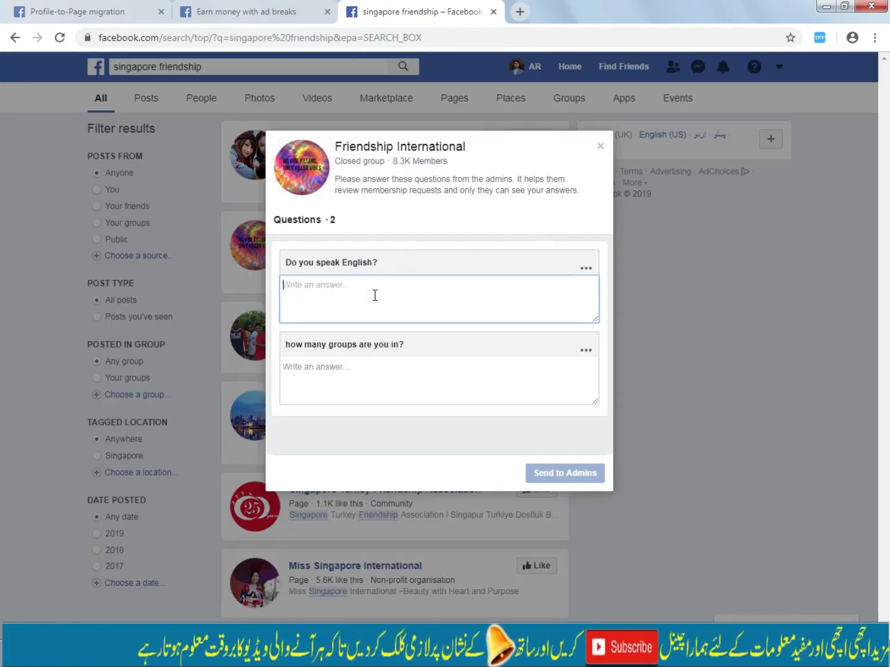
pyautogui.write('yes')
pyautogui.press('Tab')
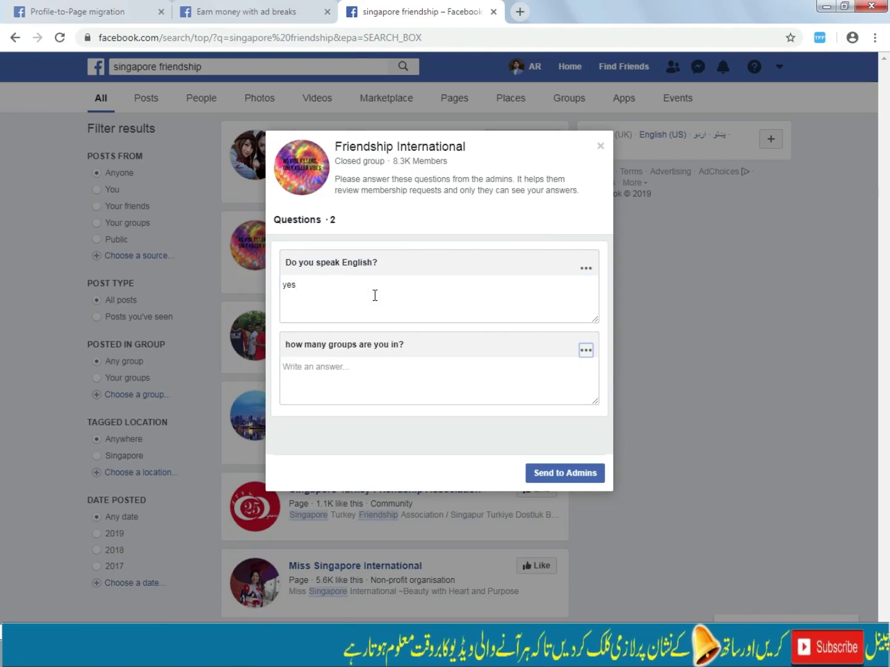
pyautogui.press('Tab')
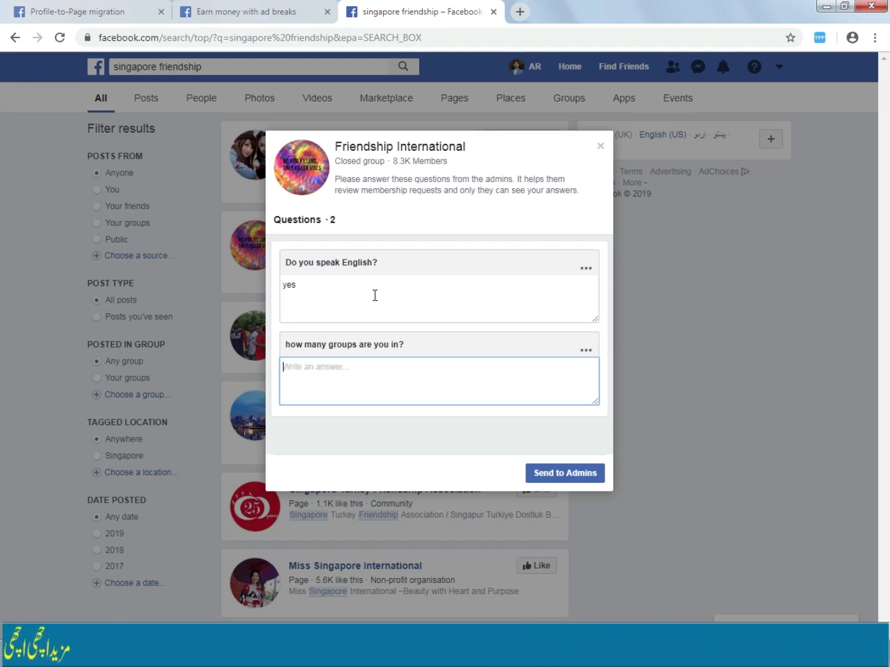
pyautogui.write('i have no group')
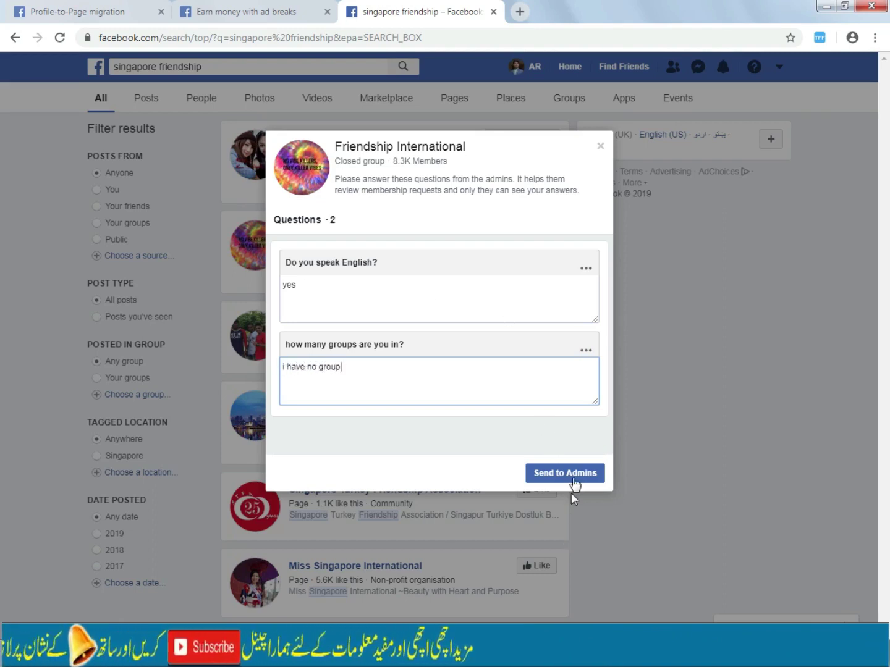
pyautogui.click(572, 473)
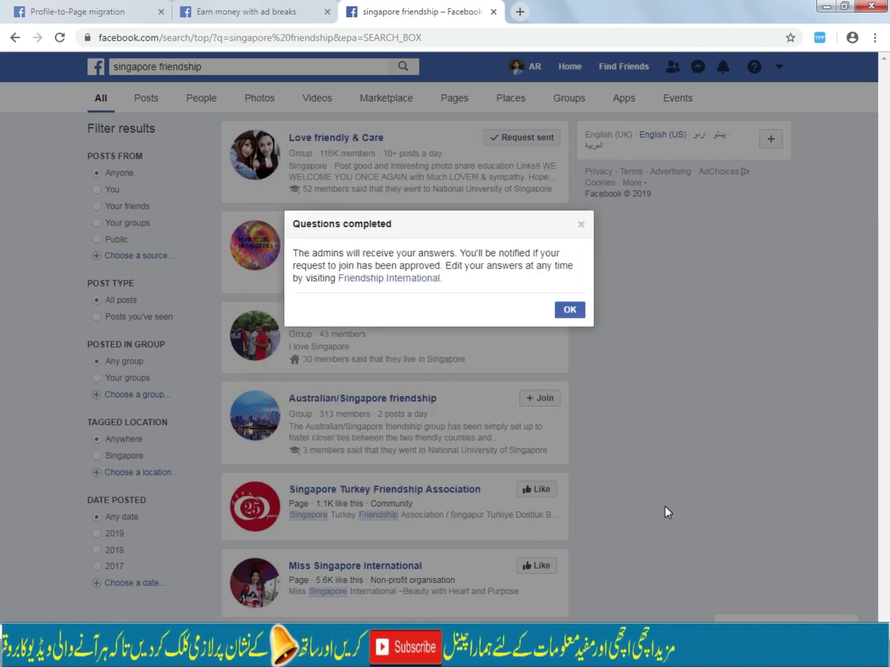
pyautogui.click(568, 309)
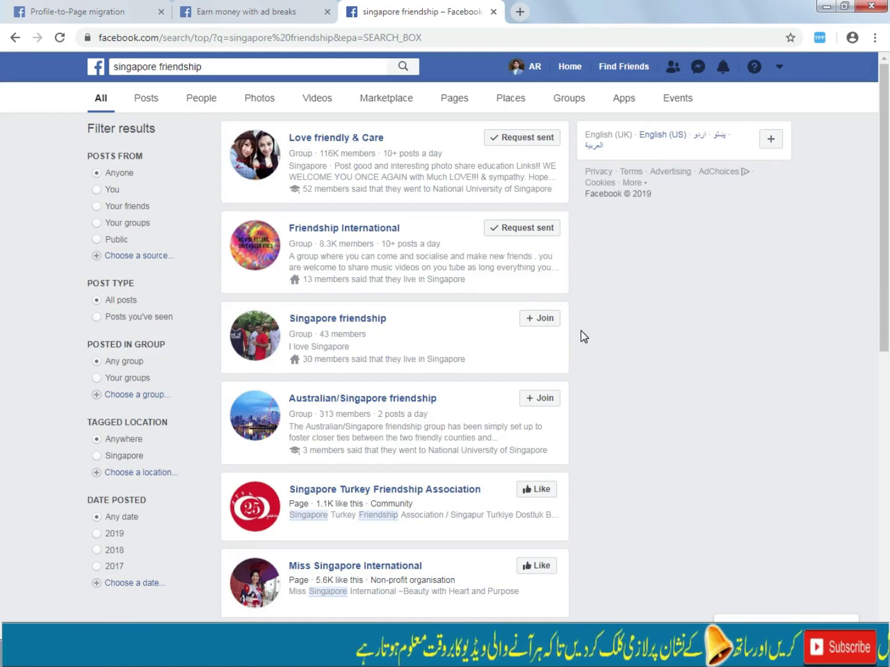
# - Look over the remaining groups and pages in the singapore friendship search results
pyautogui.scroll(-2, 584, 336)
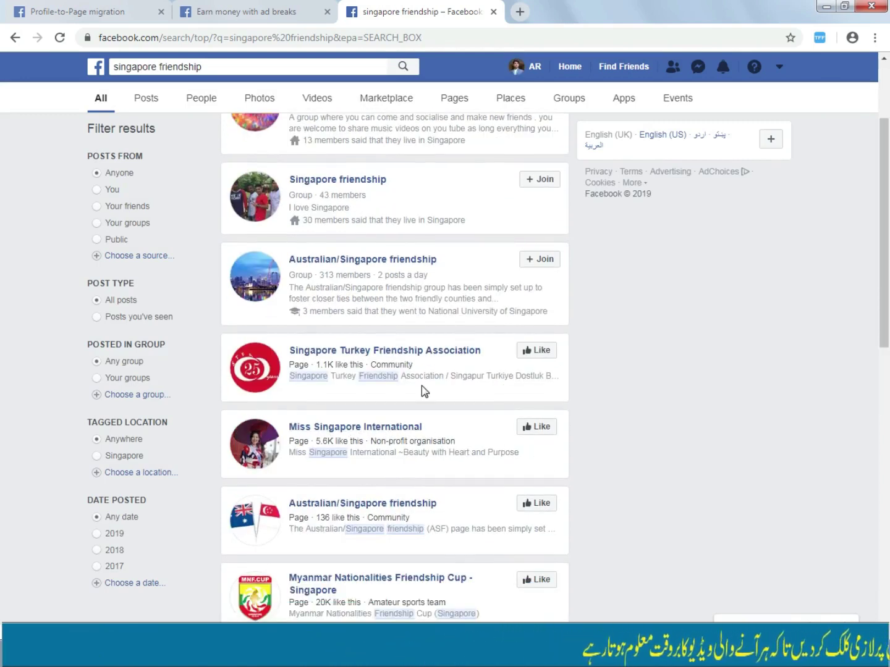
pyautogui.scroll(-1, 420, 383)
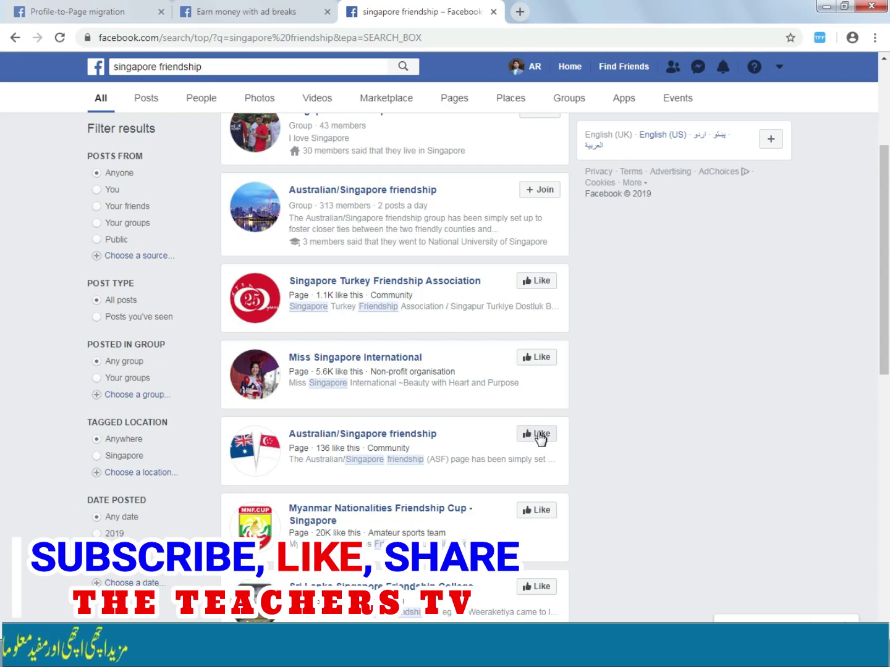
pyautogui.scroll(-2, 470, 408)
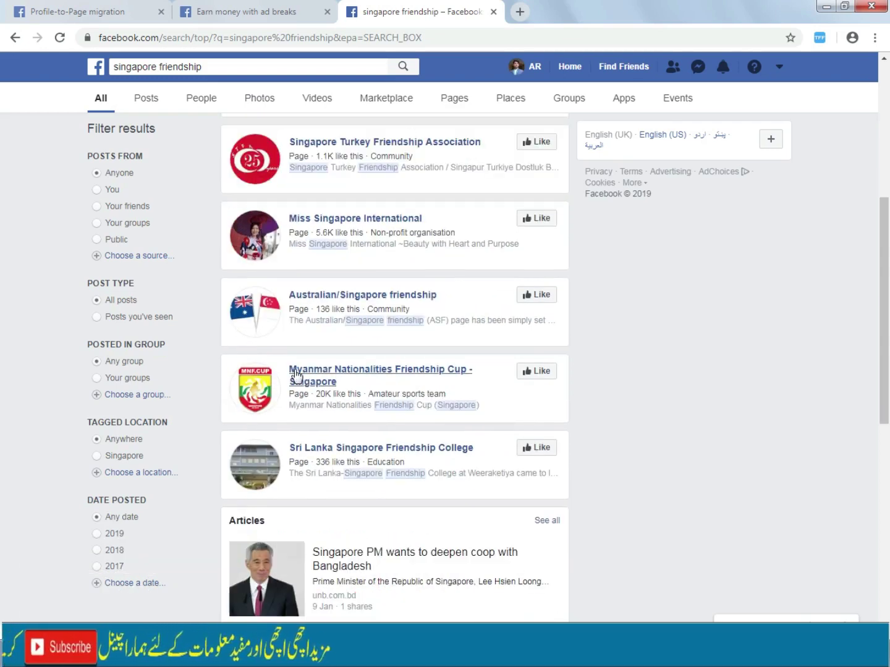
pyautogui.moveTo(444, 382)
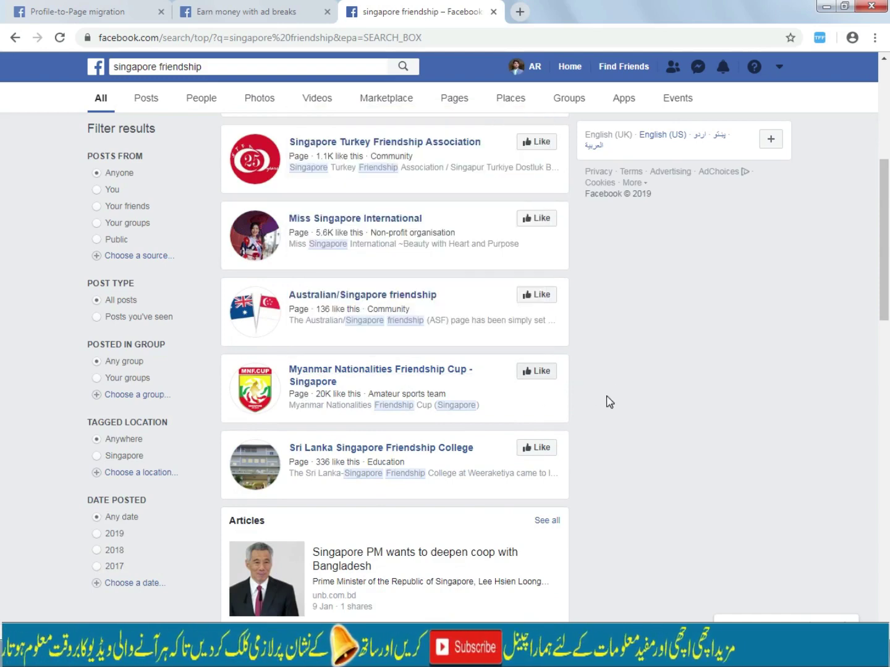
# - Limit the singapore friendship search results to groups and request to join the Meet New Friends group
pyautogui.scroll(-3, 600, 402)
pyautogui.scroll(8, 603, 410)
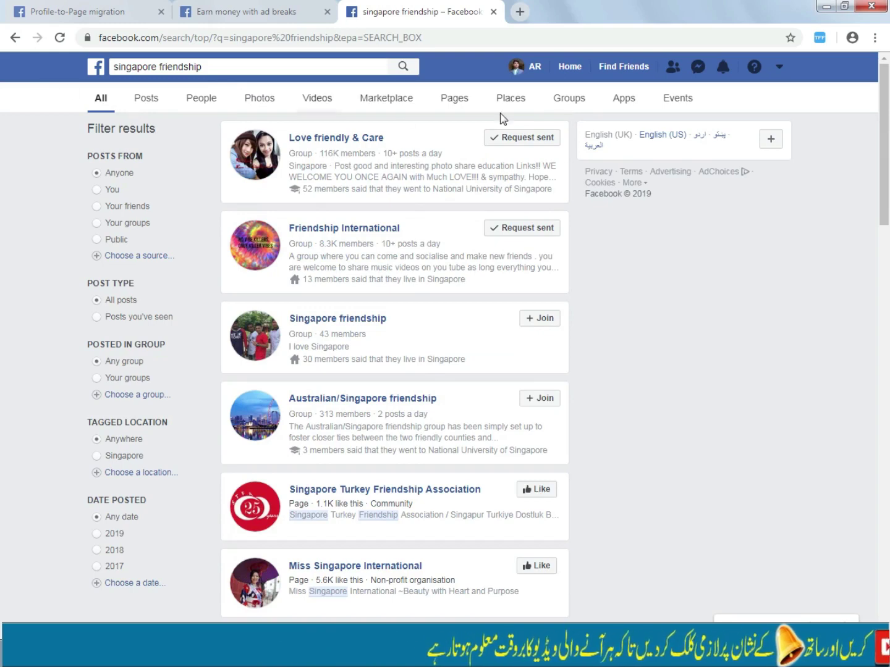
pyautogui.click(564, 102)
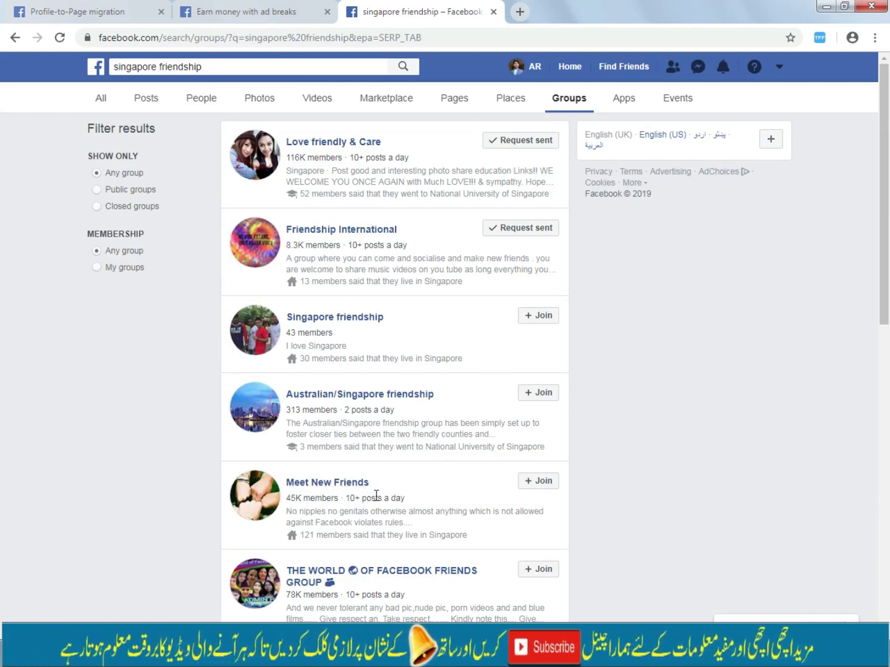
pyautogui.click(543, 483)
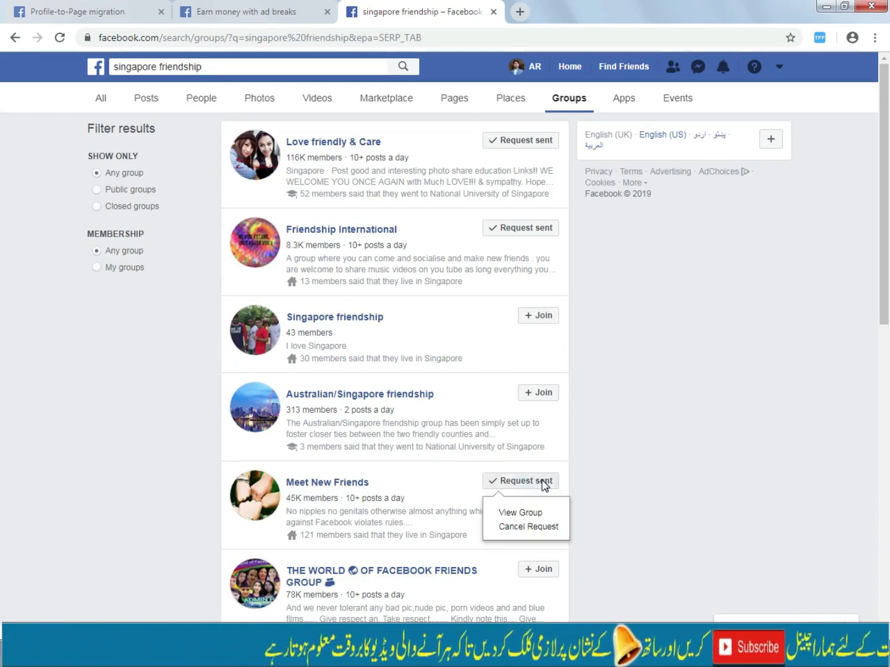
# - Start a join request for THE WORLD OF FACEBOOK FRIENDS GROUP, answering "Singapore" for the country and "i search this" for who invited you
pyautogui.scroll(-1, 473, 421)
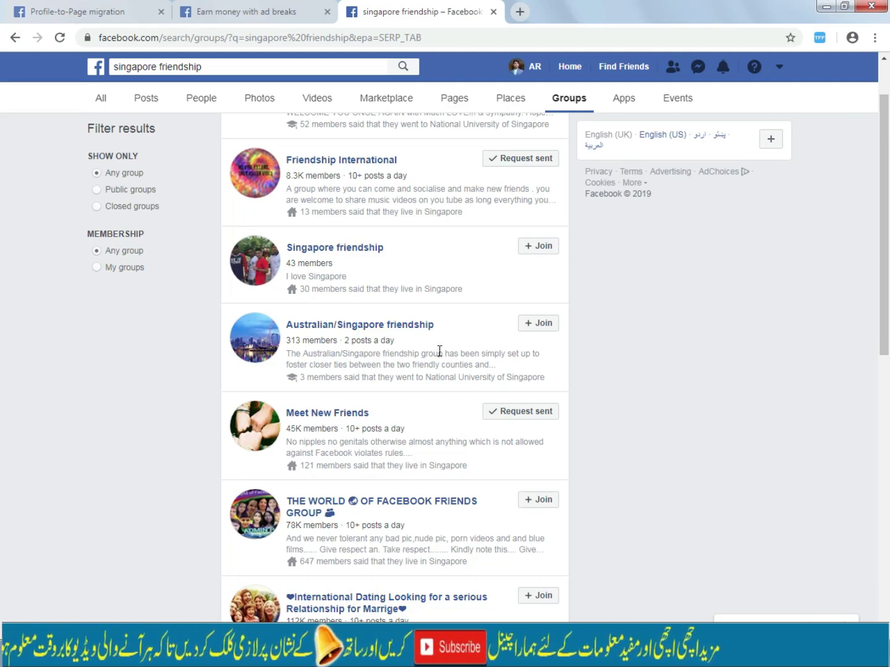
pyautogui.scroll(-1, 439, 351)
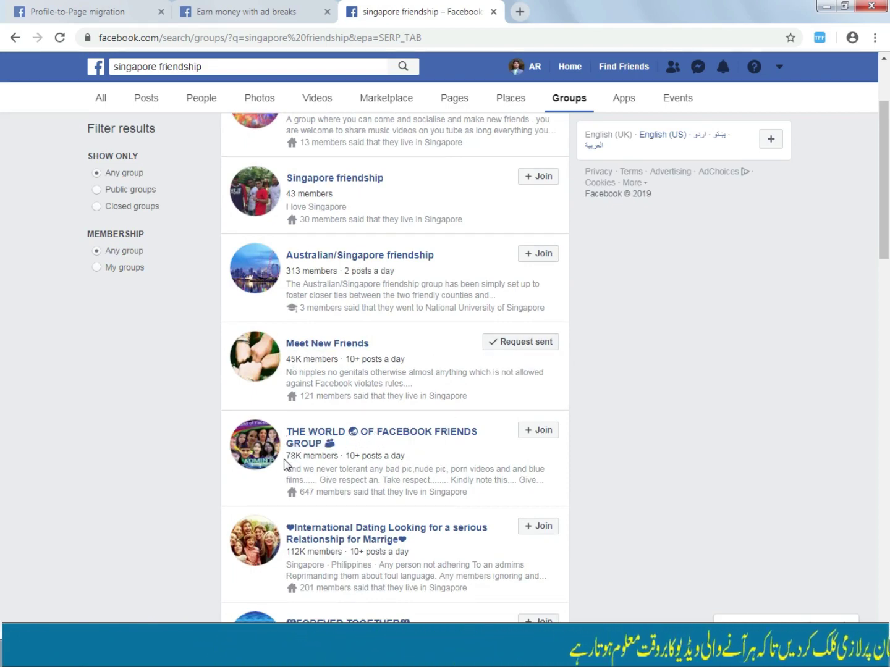
pyautogui.click(545, 431)
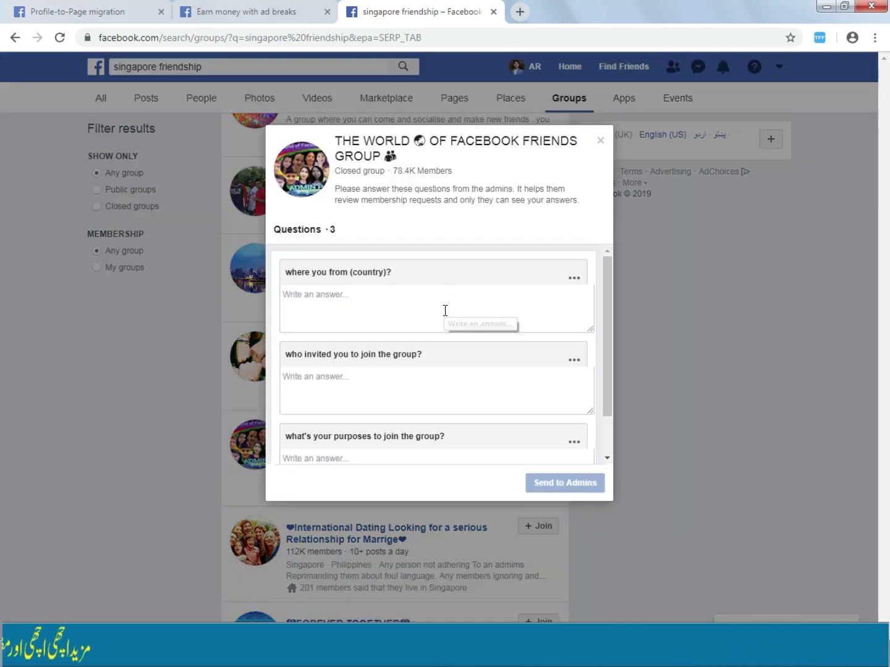
pyautogui.click(445, 310)
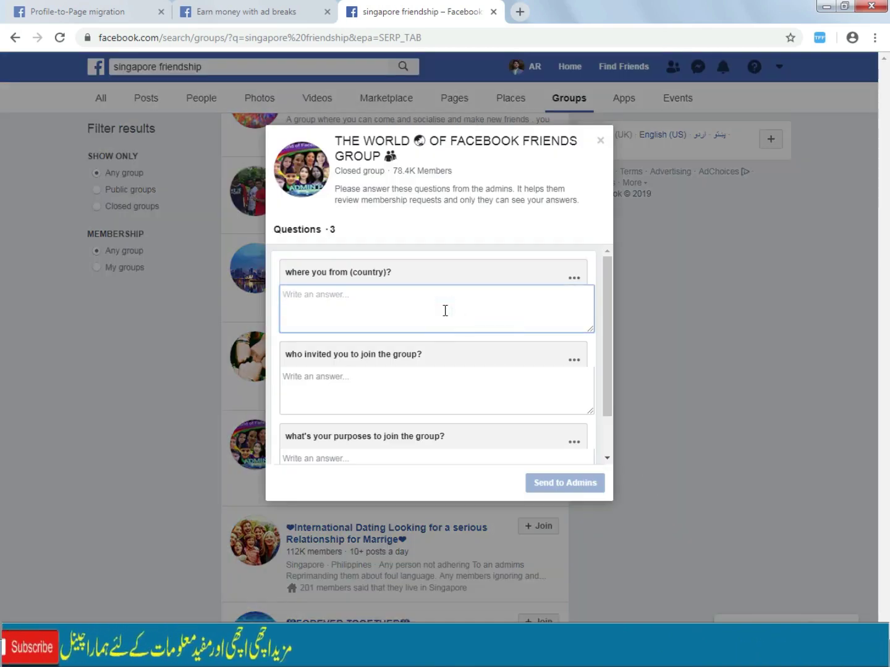
pyautogui.write('Singapore')
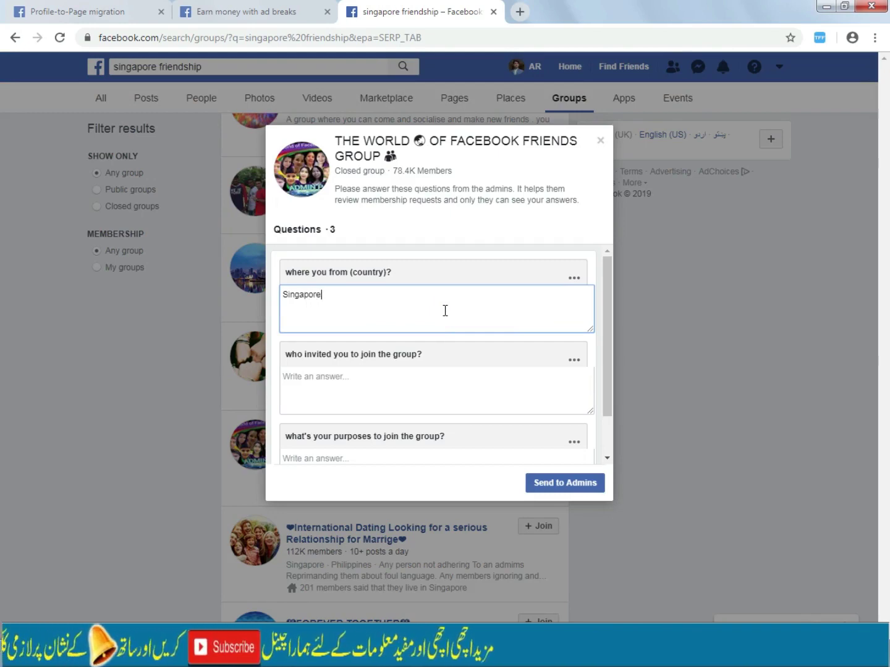
pyautogui.press('Tab')
pyautogui.press('Tab')
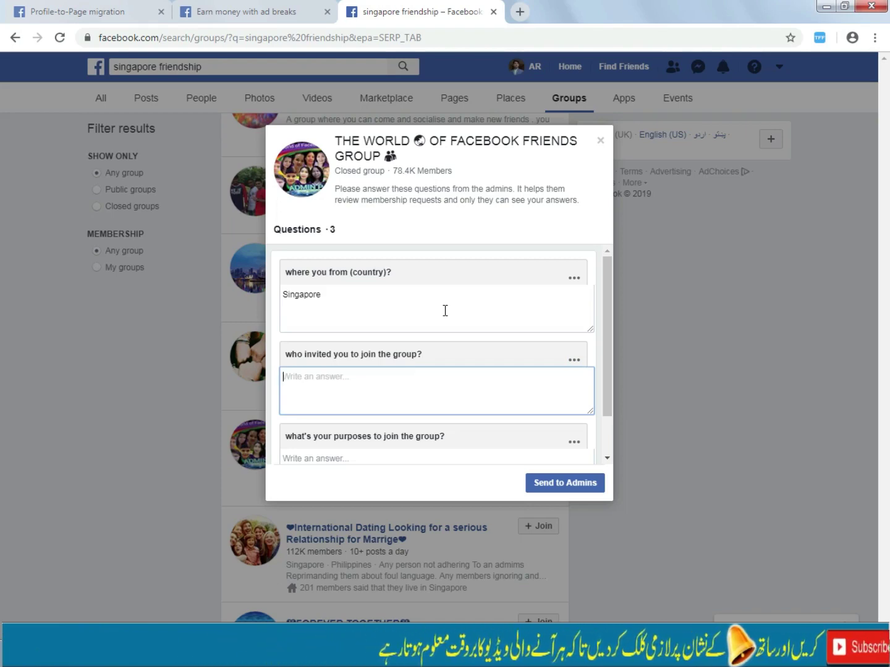
pyautogui.write('i sea')
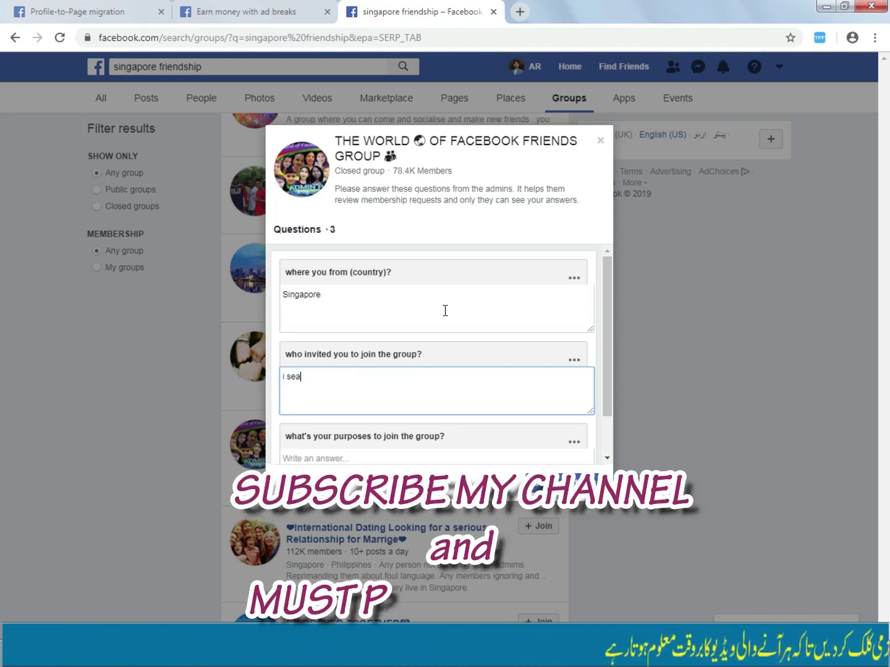
pyautogui.write('rch th')
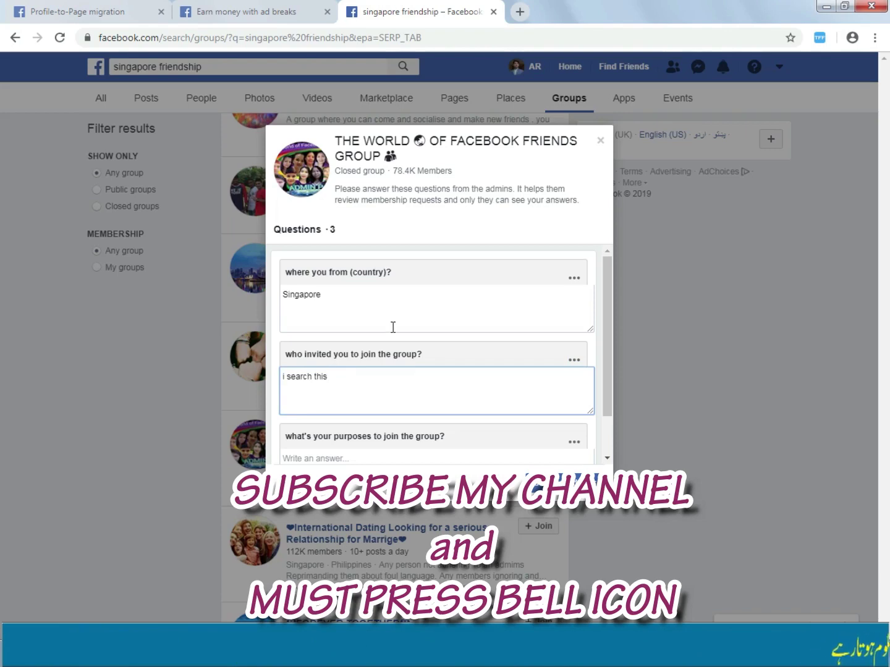
pyautogui.write('is')
# - Answer "i need a friends" for the purpose of joining, send the answers to the admins and dismiss the confirmation
pyautogui.scroll(-1, 470, 383)
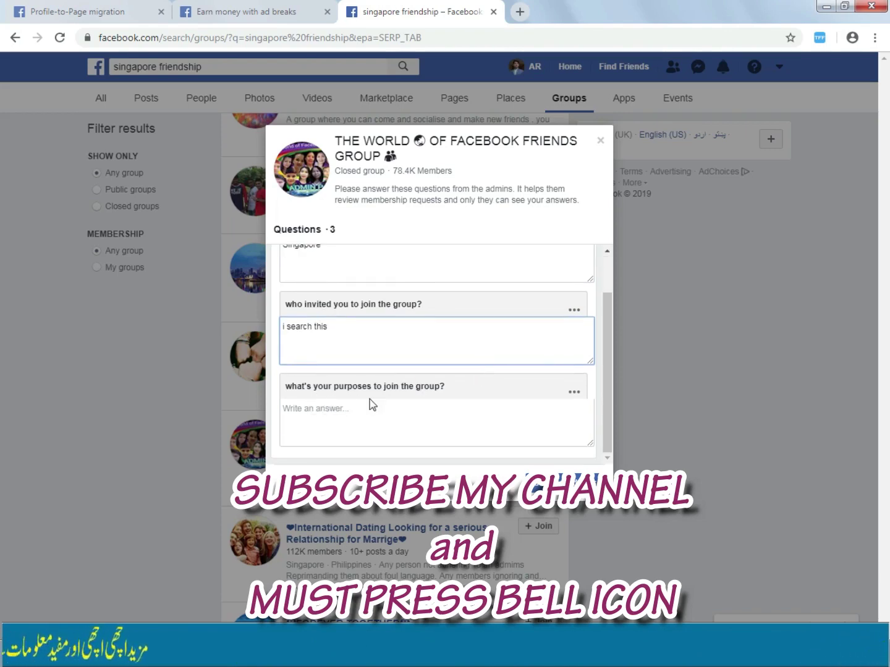
pyautogui.click(388, 429)
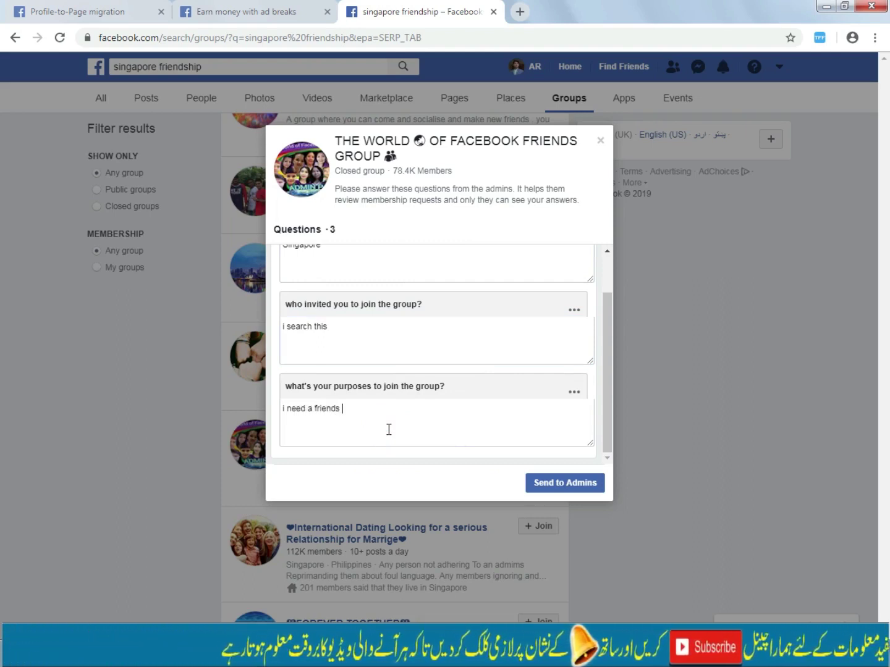
pyautogui.click(560, 483)
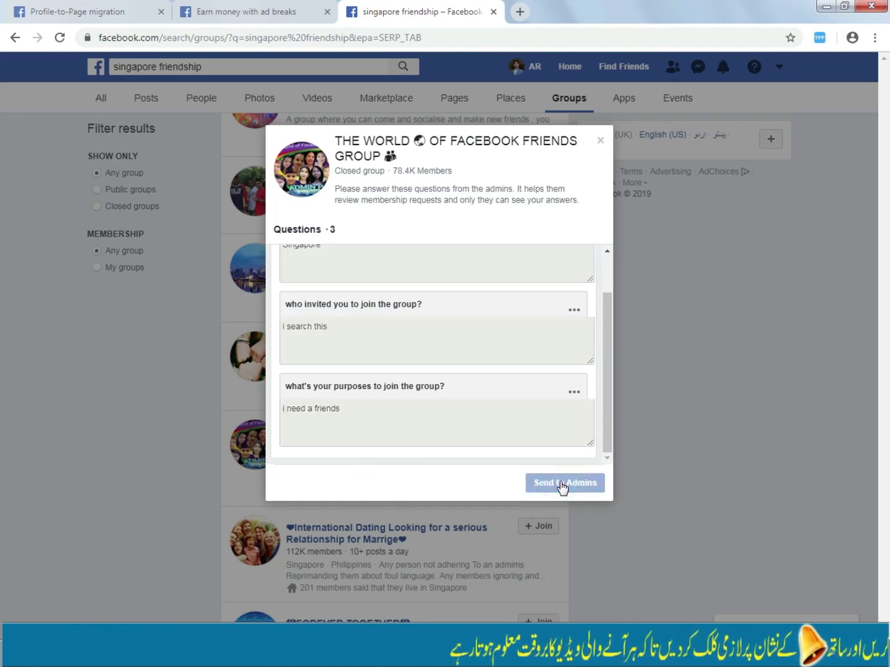
pyautogui.click(569, 319)
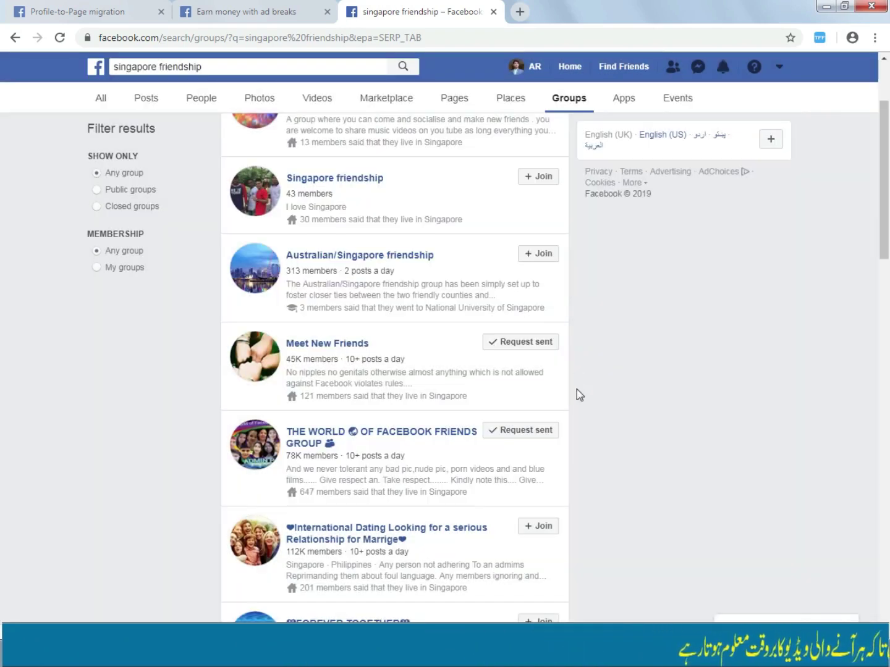
# - Request to join the International Dating Looking for a serious Relationship for Marrige group, answering "28" to the age question, and dismiss the confirmation
pyautogui.scroll(-1, 632, 391)
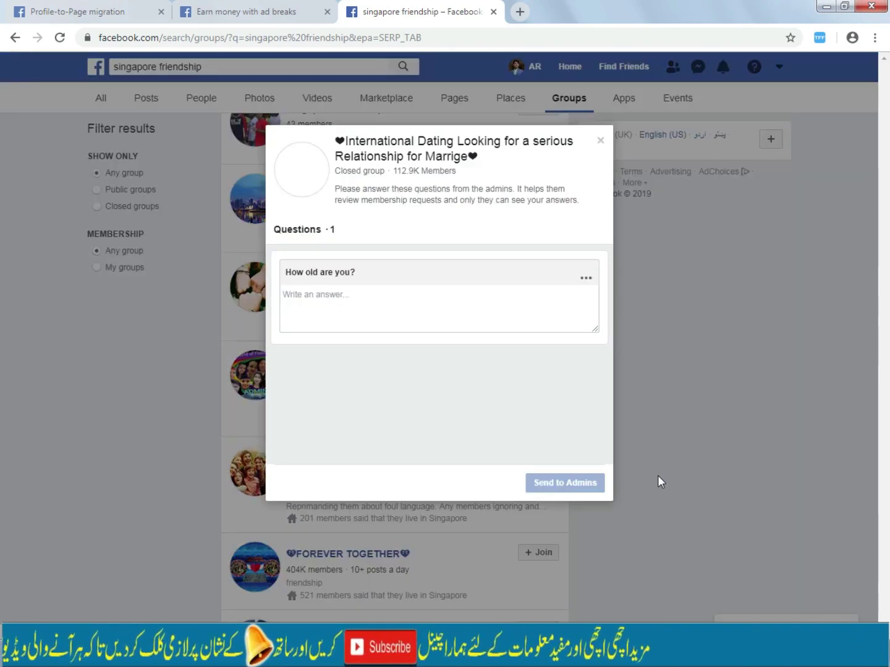
pyautogui.click(454, 321)
pyautogui.write('28')
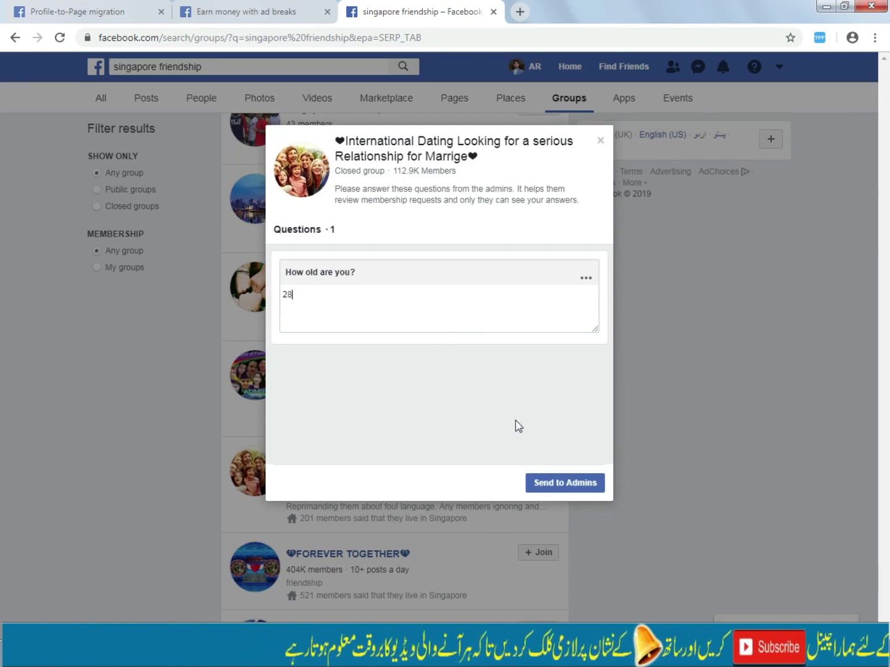
pyautogui.click(567, 490)
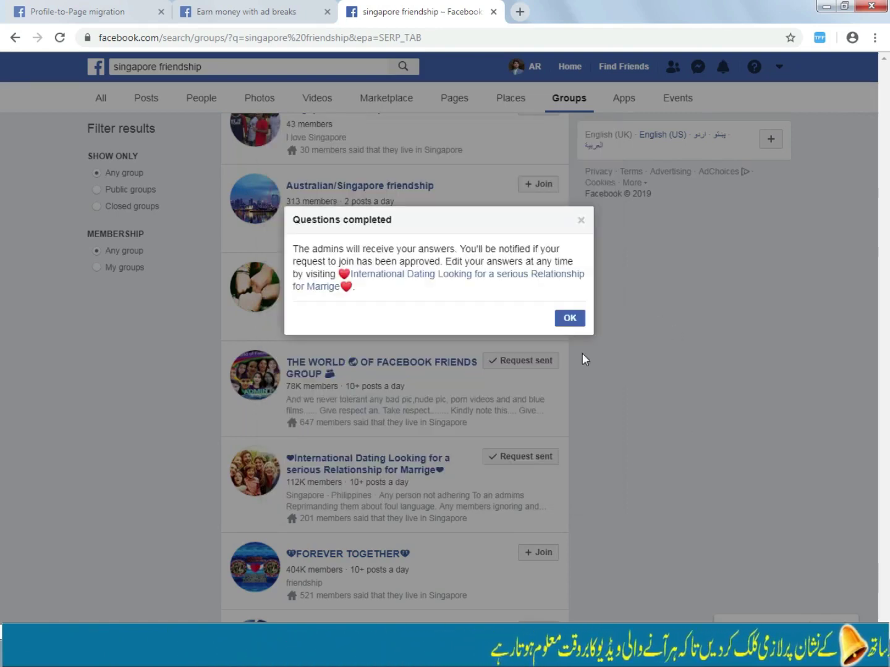
pyautogui.click(566, 319)
# - Request to join the FOREVER TOGETHER group and the Dubai Philippines Friendship Group Expo2020
pyautogui.scroll(-1, 626, 407)
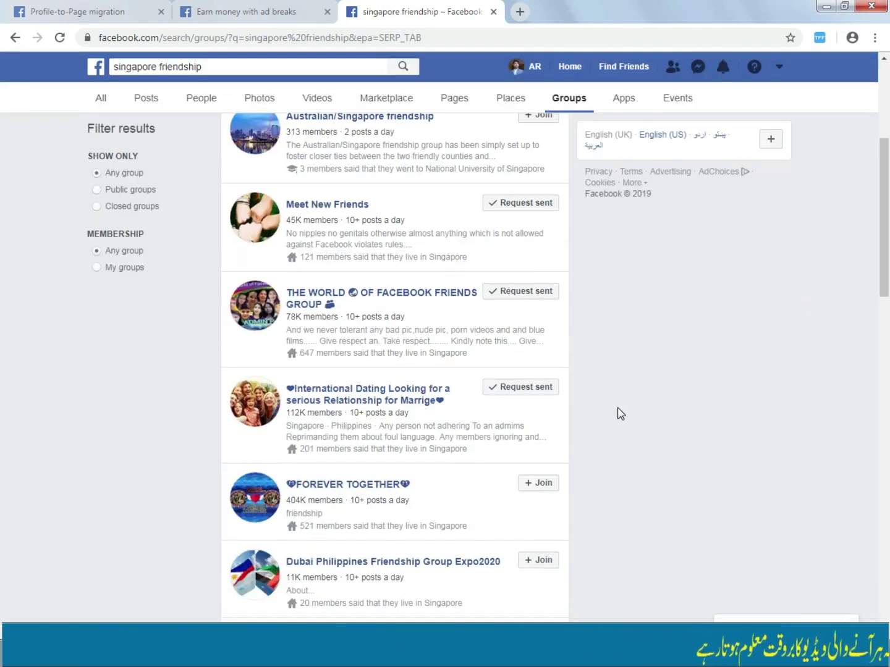
pyautogui.click(539, 484)
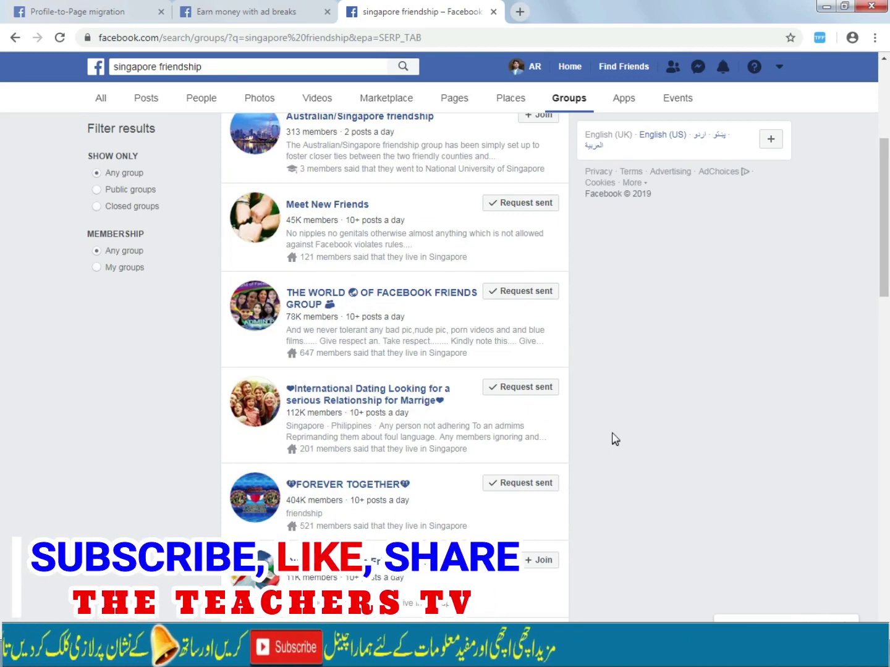
pyautogui.scroll(-2, 614, 437)
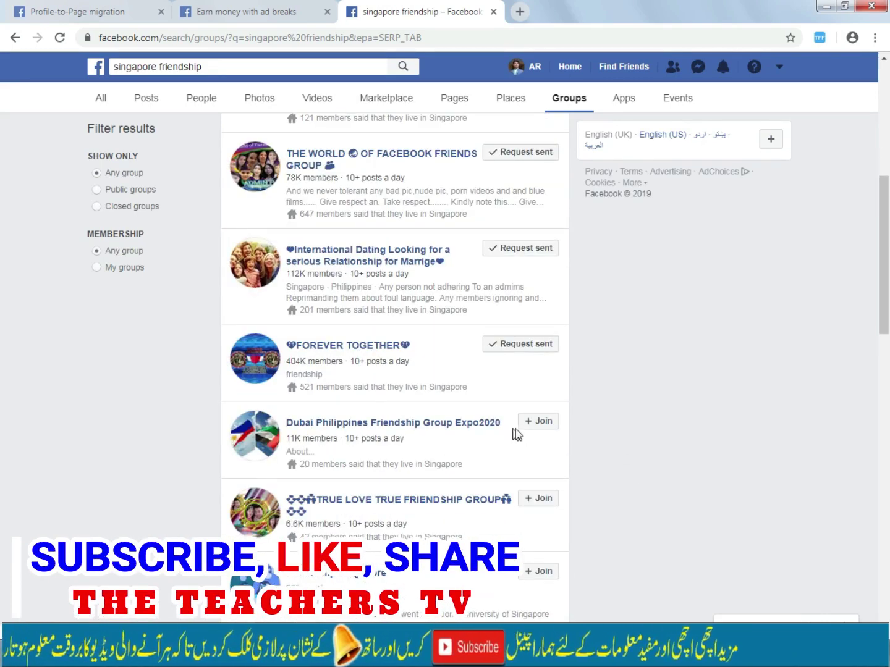
pyautogui.click(540, 423)
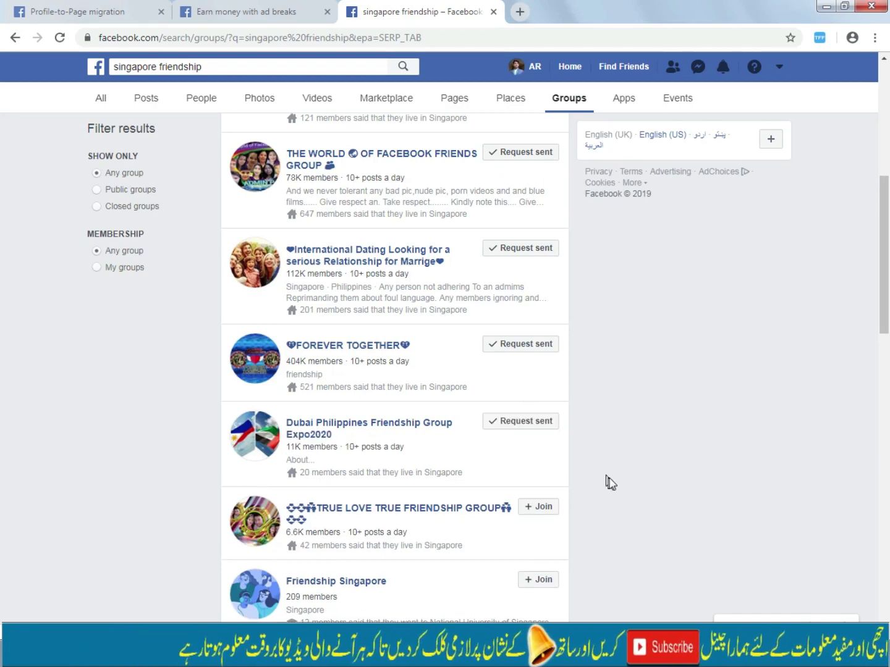
# - Start a join request for the Korean Friends & Information About Korea group, answering "ok" to the question about reading the pinned post
pyautogui.scroll(-3, 609, 478)
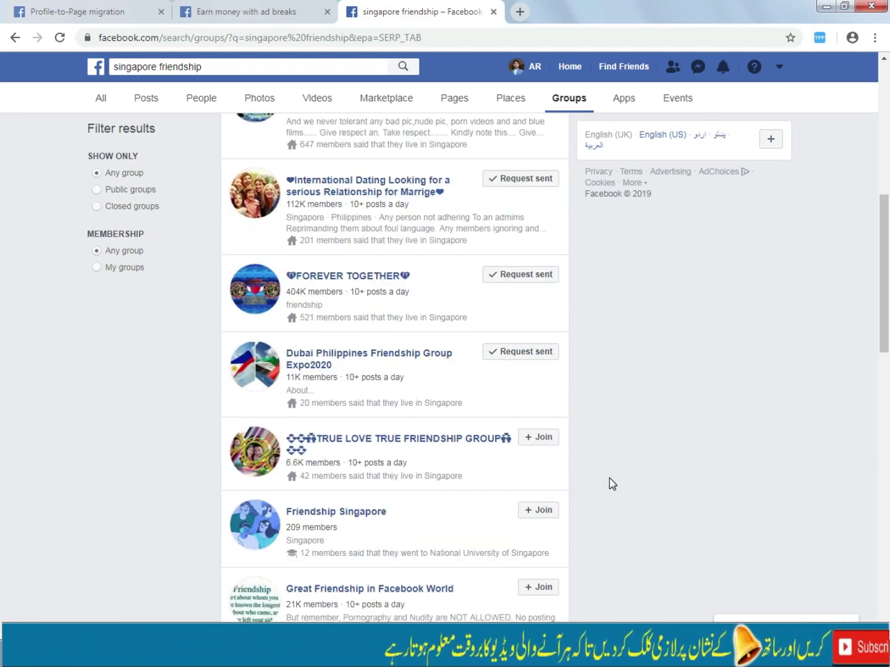
pyautogui.scroll(-2, 608, 480)
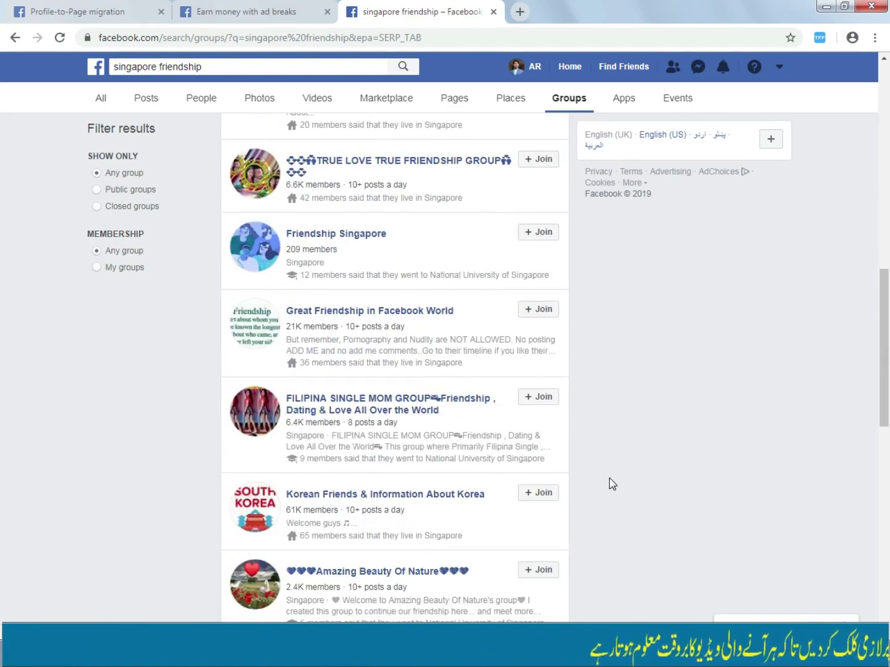
pyautogui.scroll(-2, 609, 480)
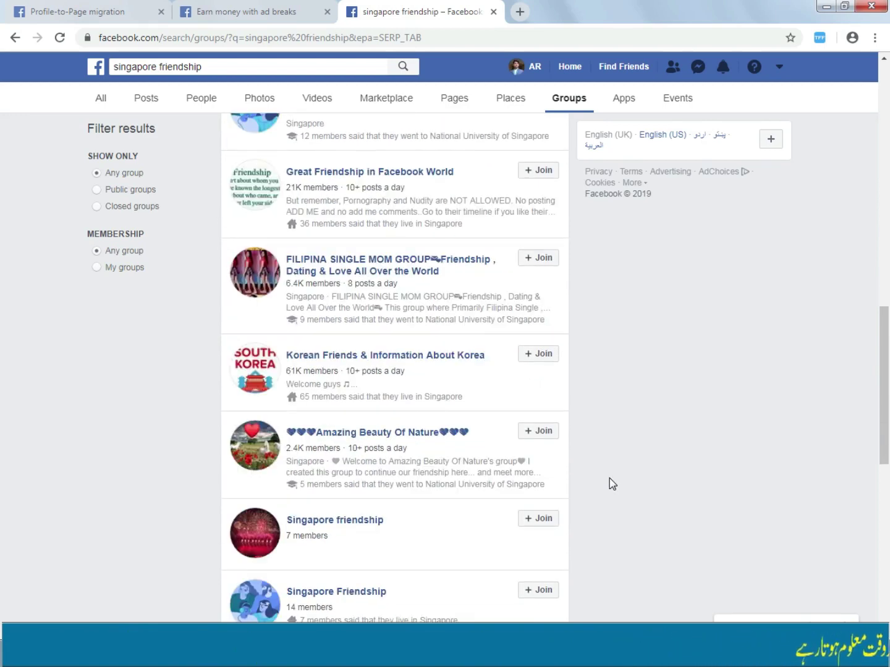
pyautogui.click(553, 354)
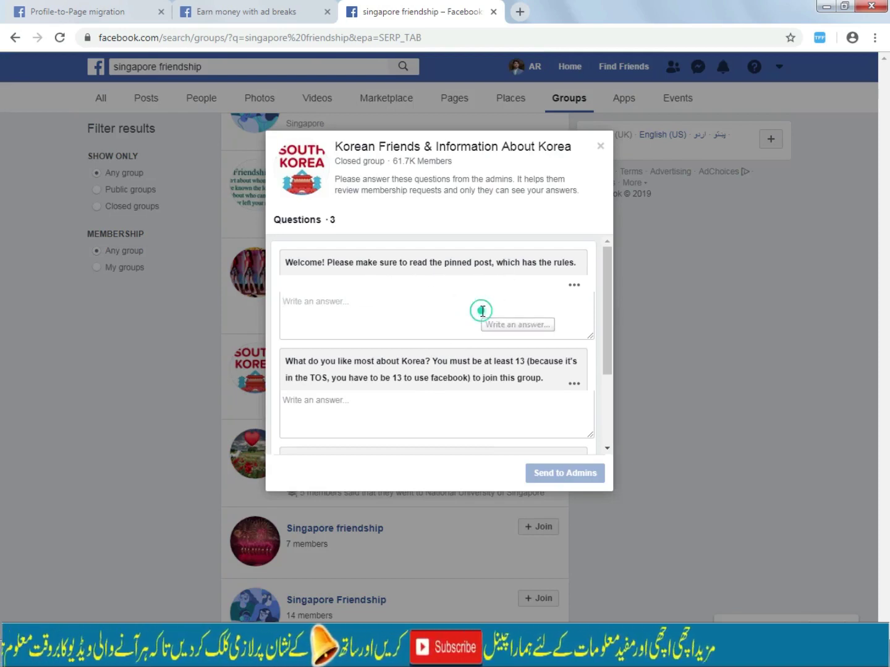
pyautogui.write('ok')
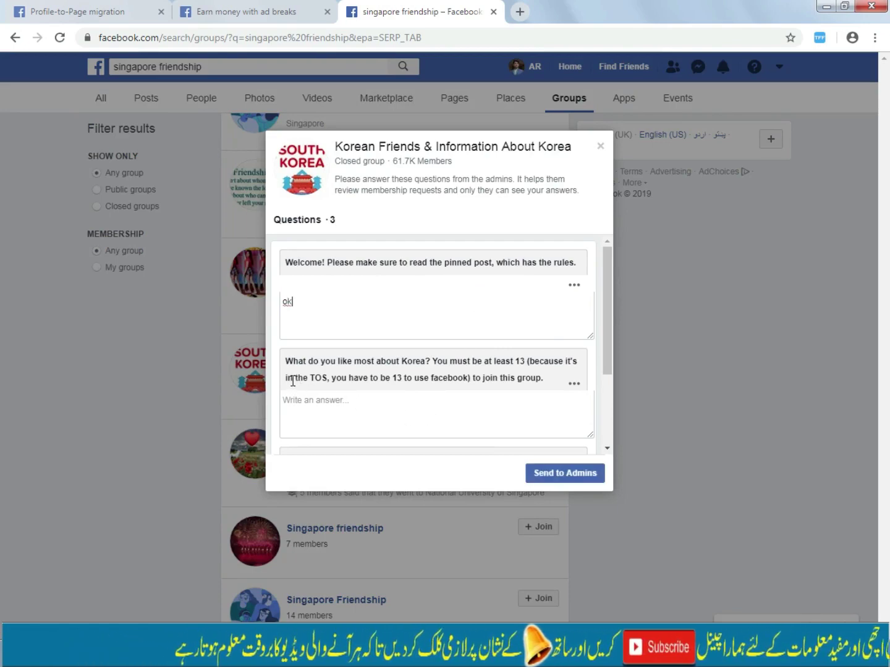